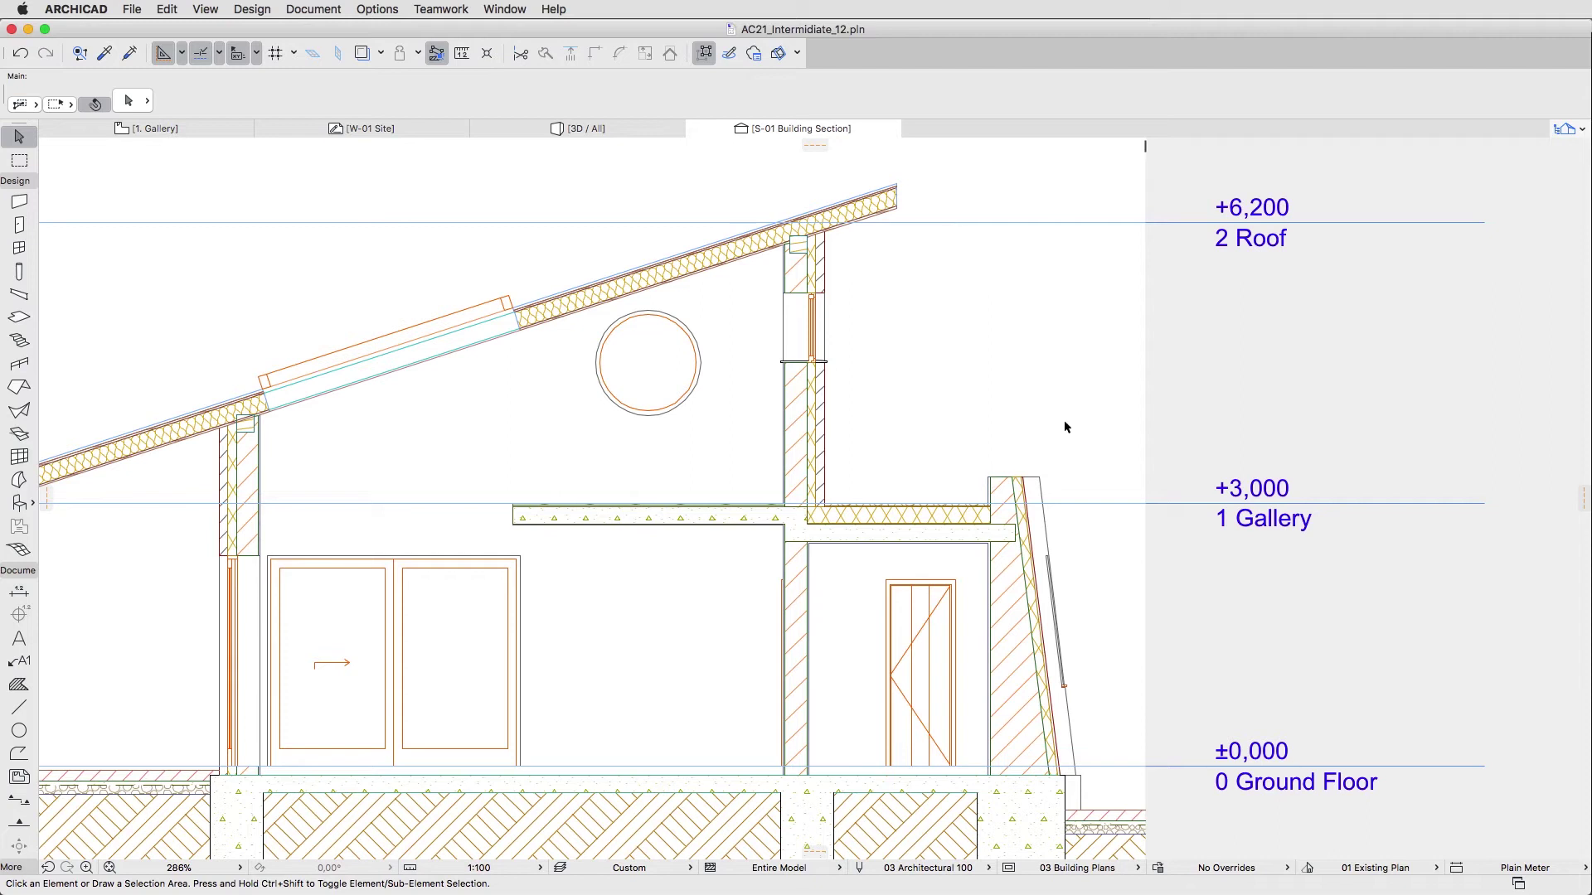
Zoom in on the slanted facade wall in the S-01 Building Section.
scroll(1080, 547, "up", 5)
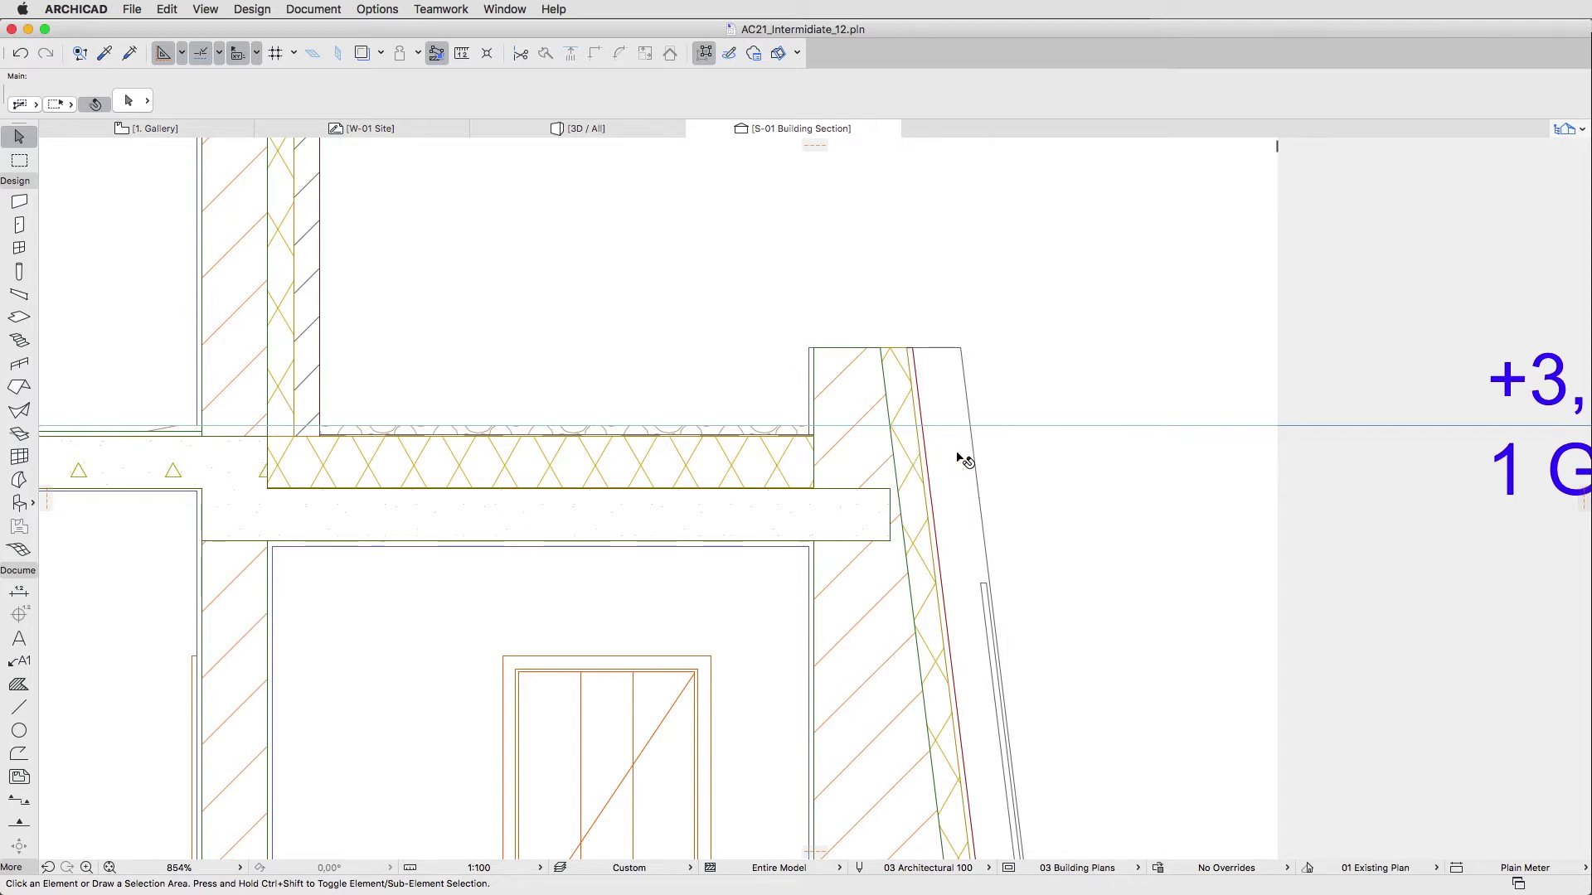
Change the slanted facade wall's Top from 3400 to 3950, then measure it with the tracker.
left_click(917, 452)
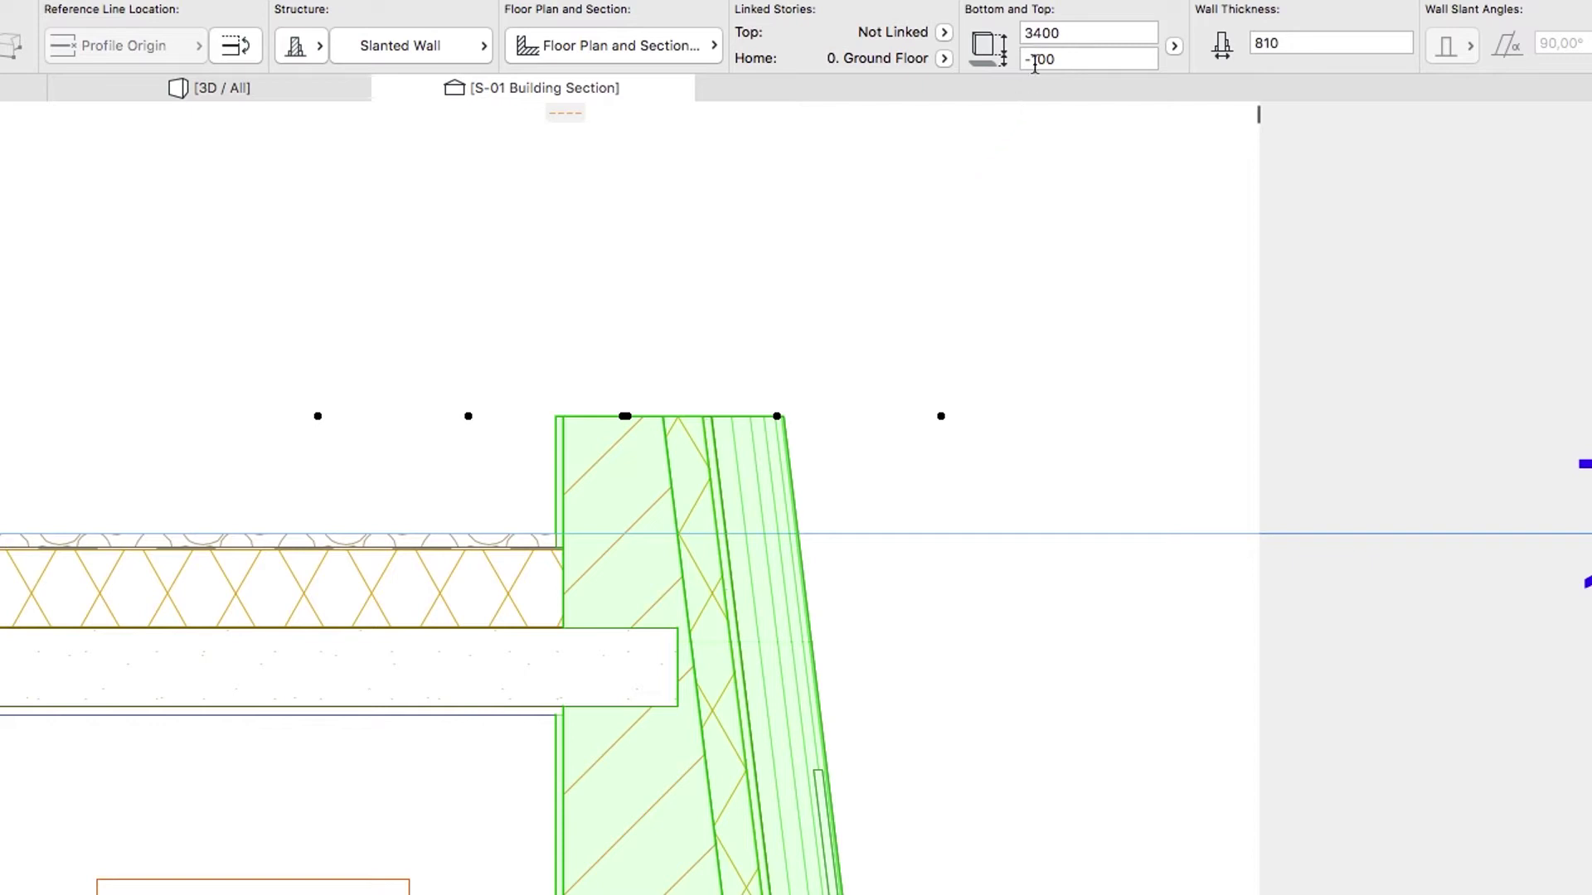
double_click(1041, 33)
type("3950")
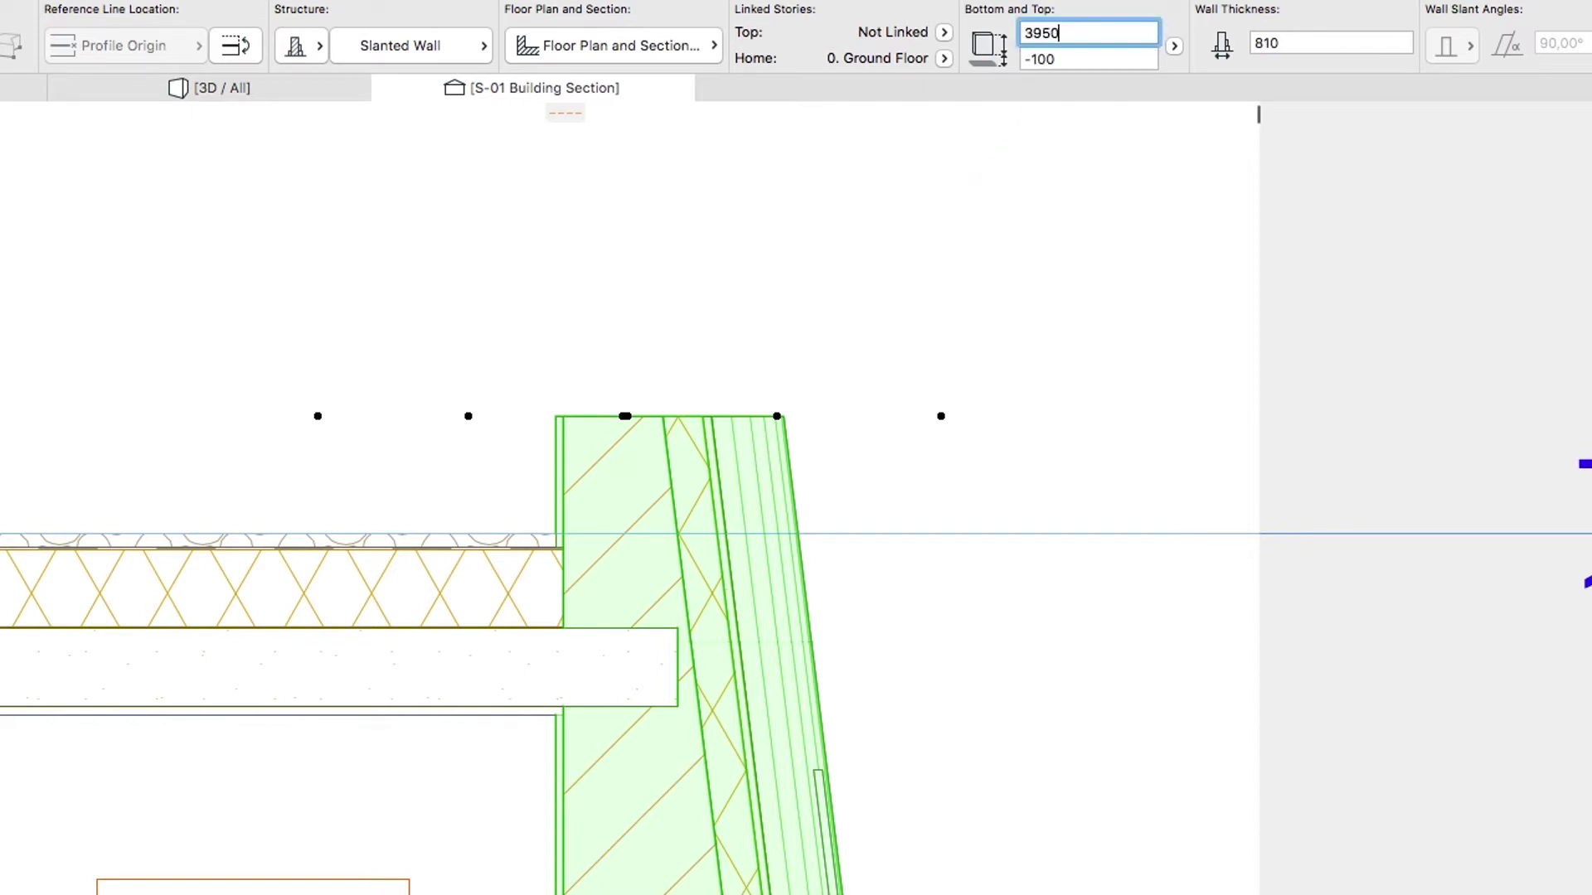
key("Return")
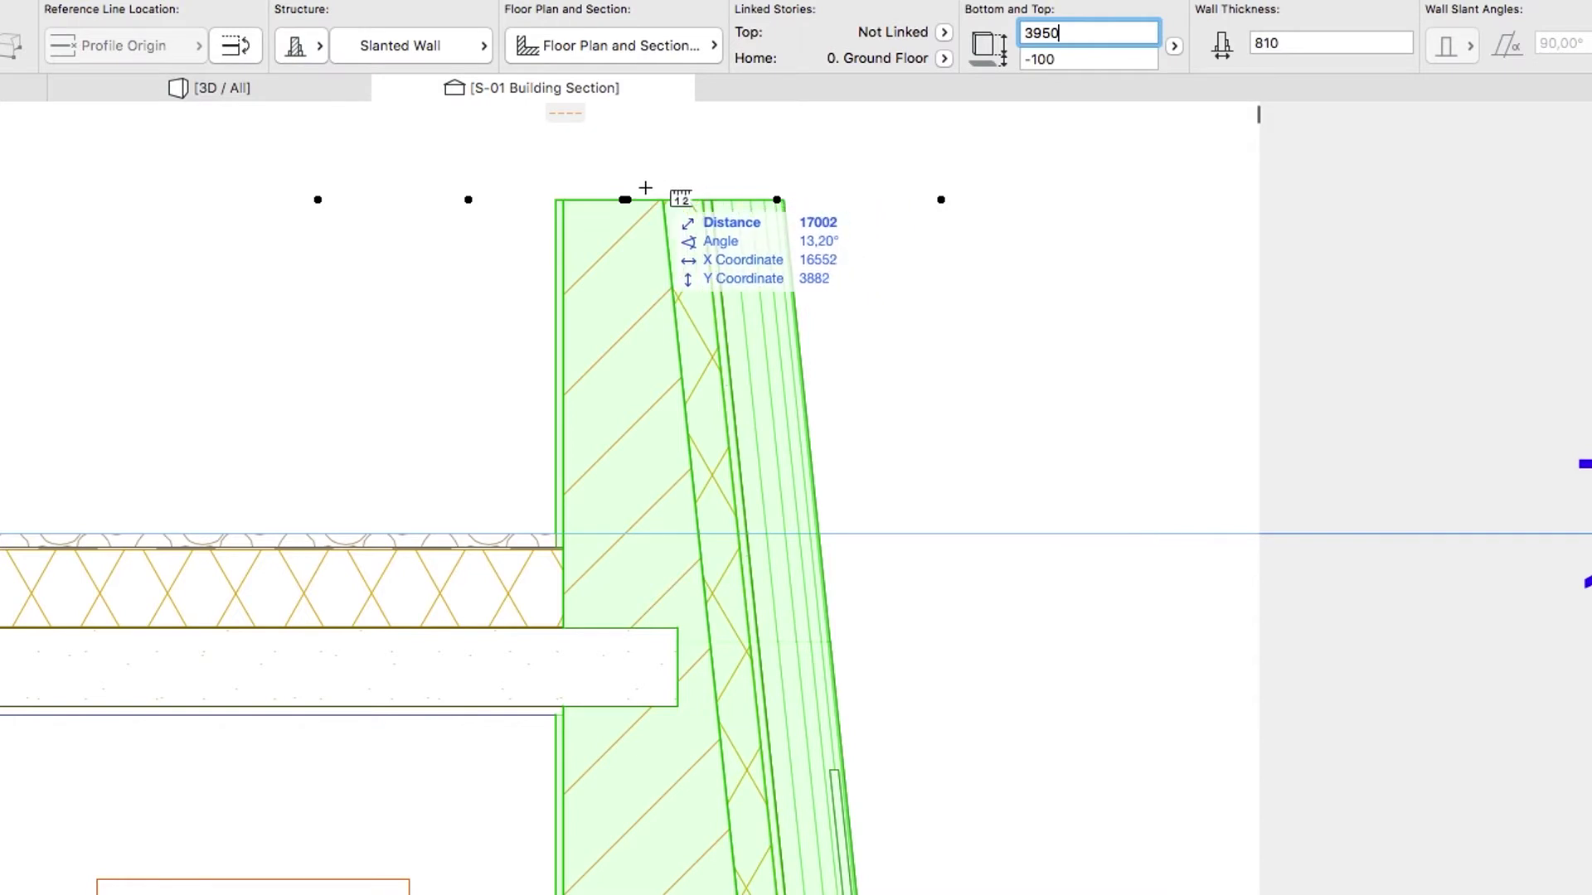
left_click(561, 200)
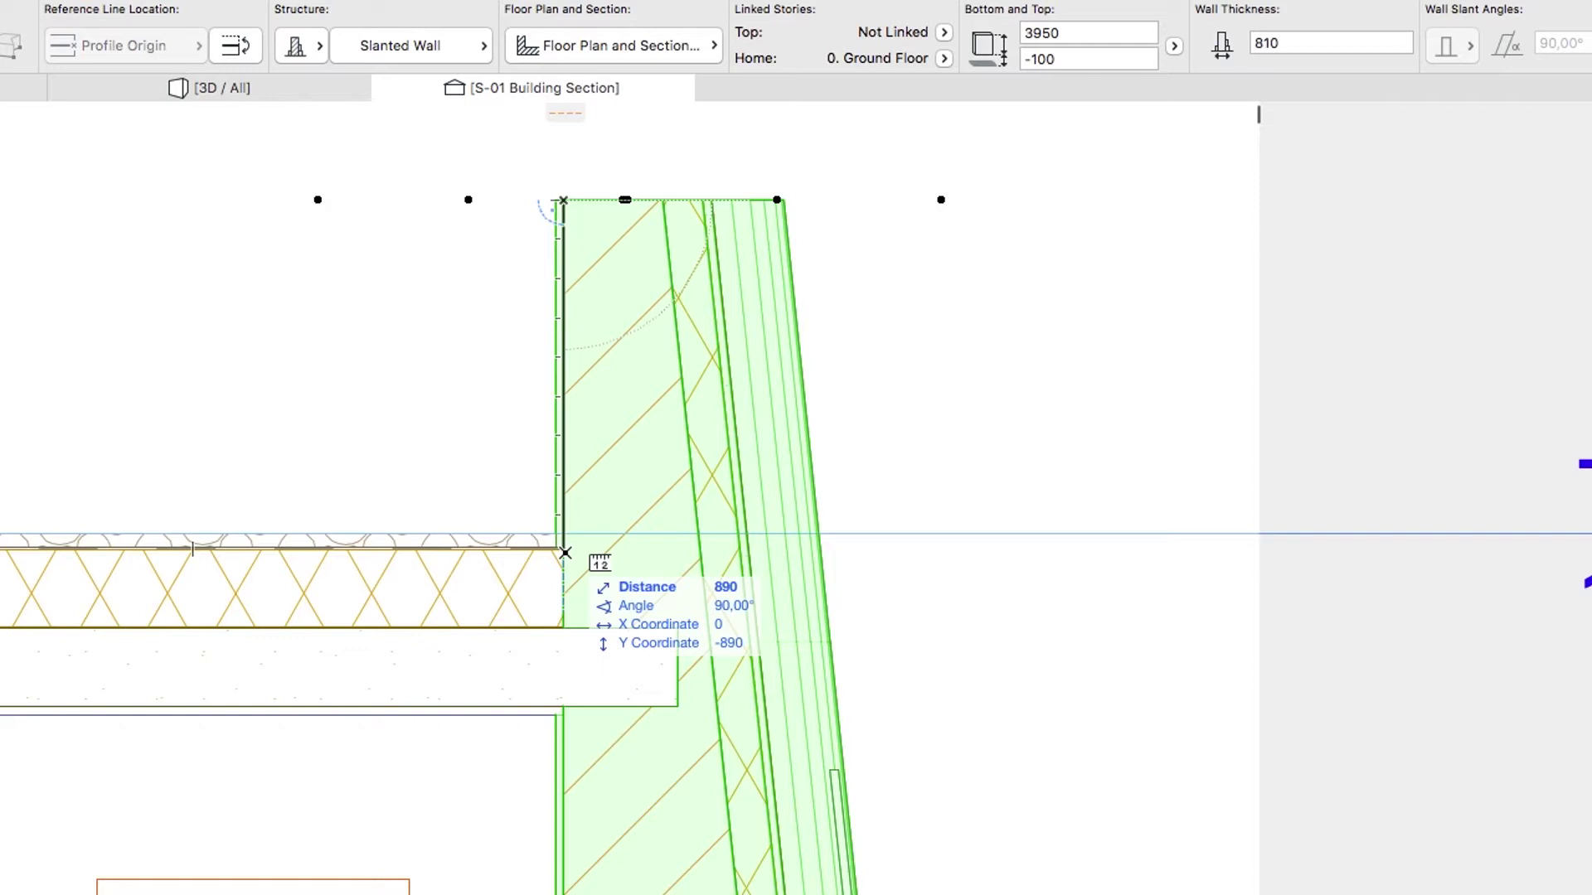
key("Escape")
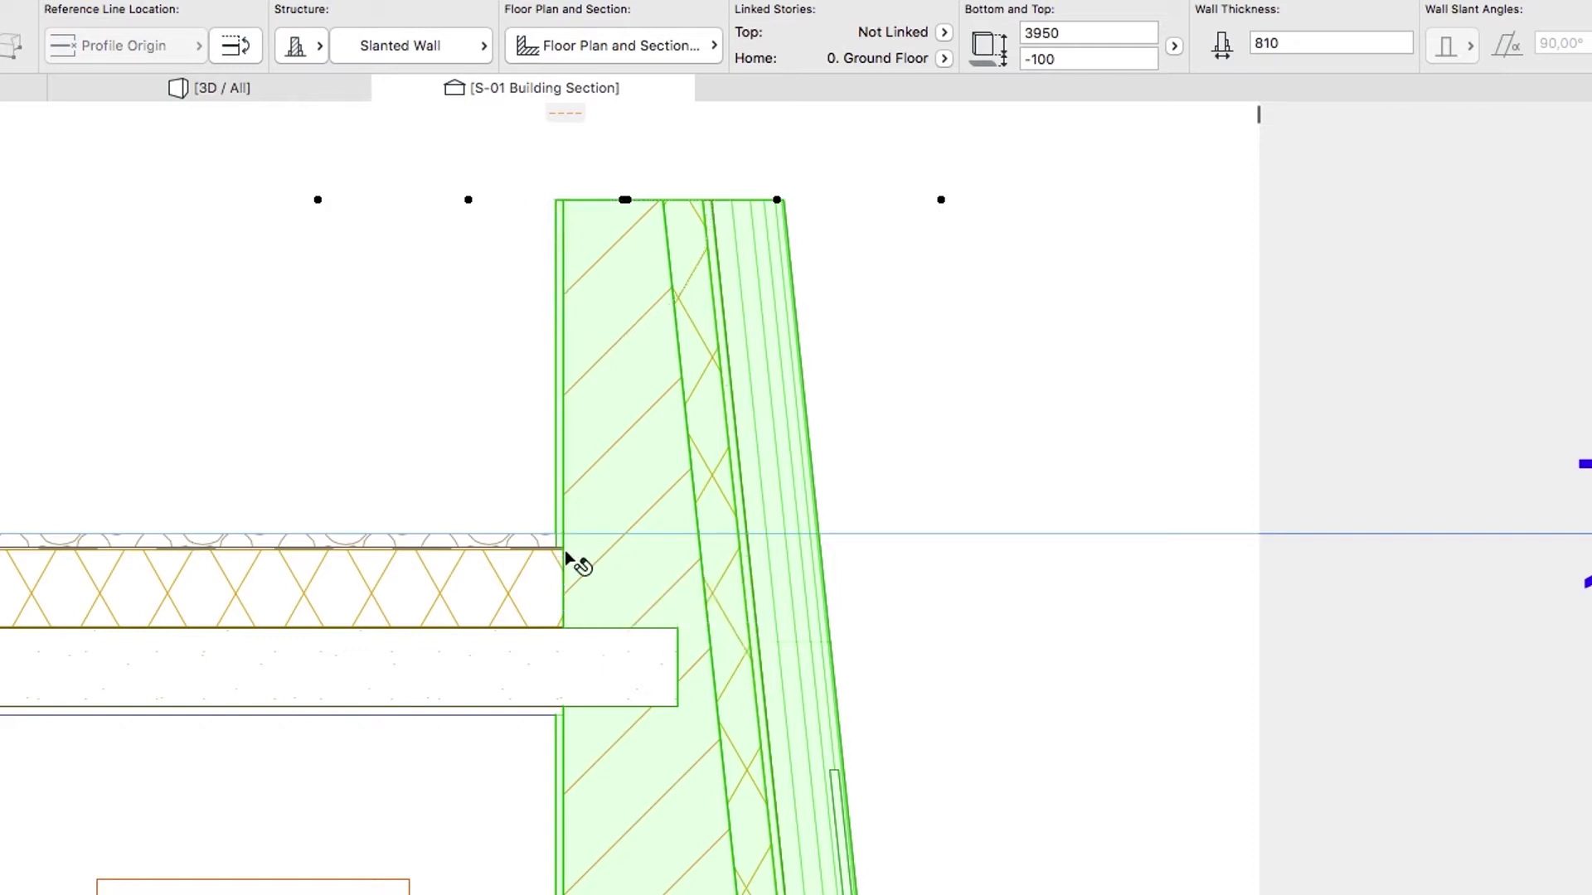
Open the wall's Slanted Wall profile for editing and place a horizontal guide 890 below its top.
right_click(902, 461)
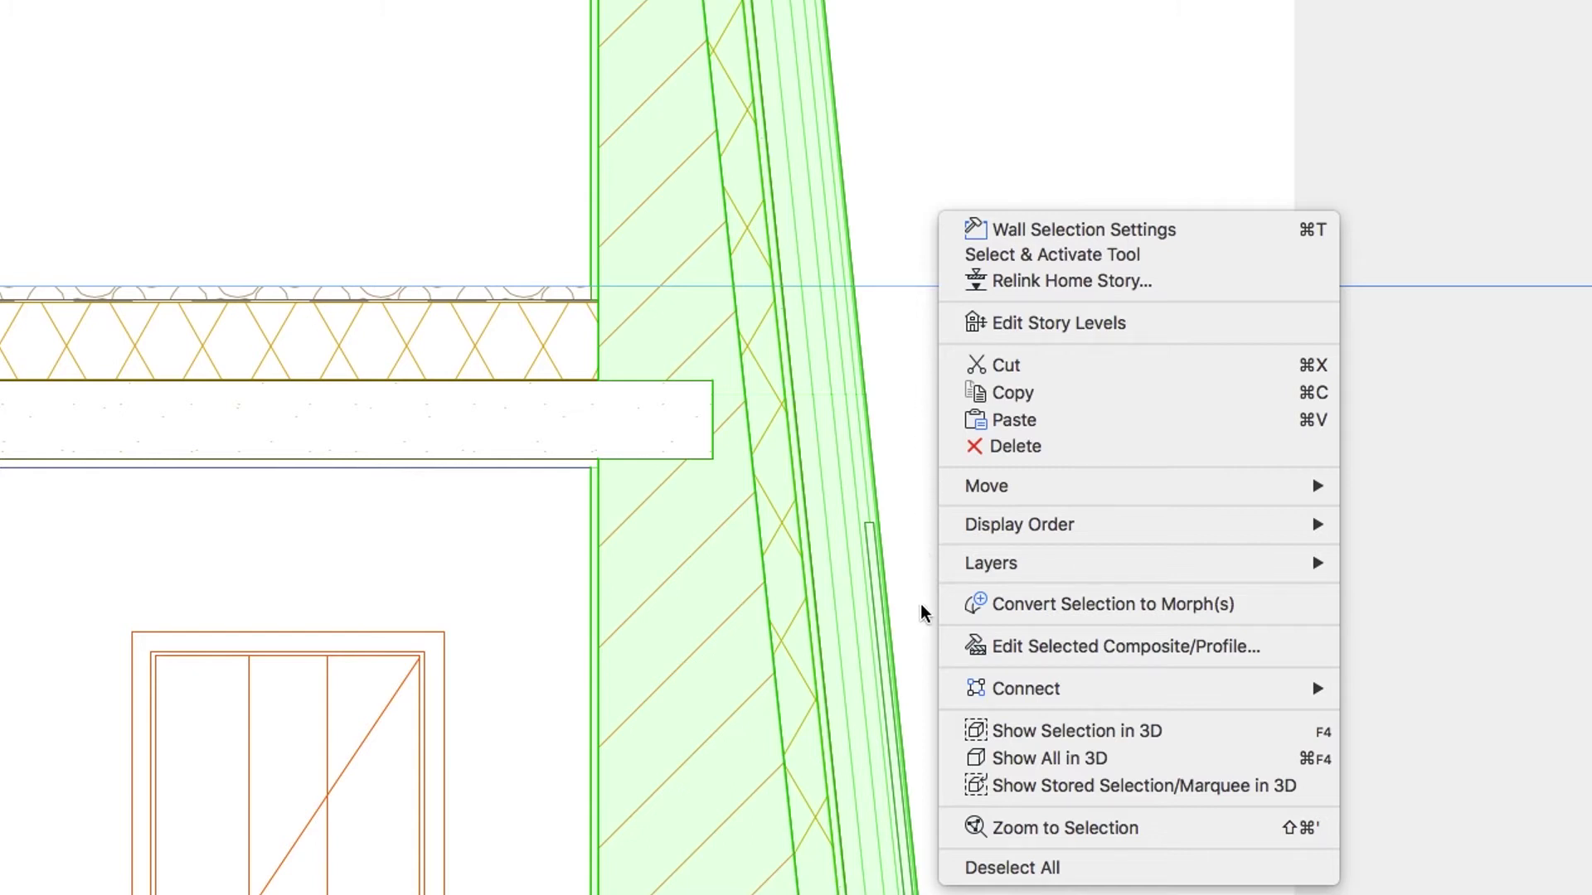
left_click(945, 648)
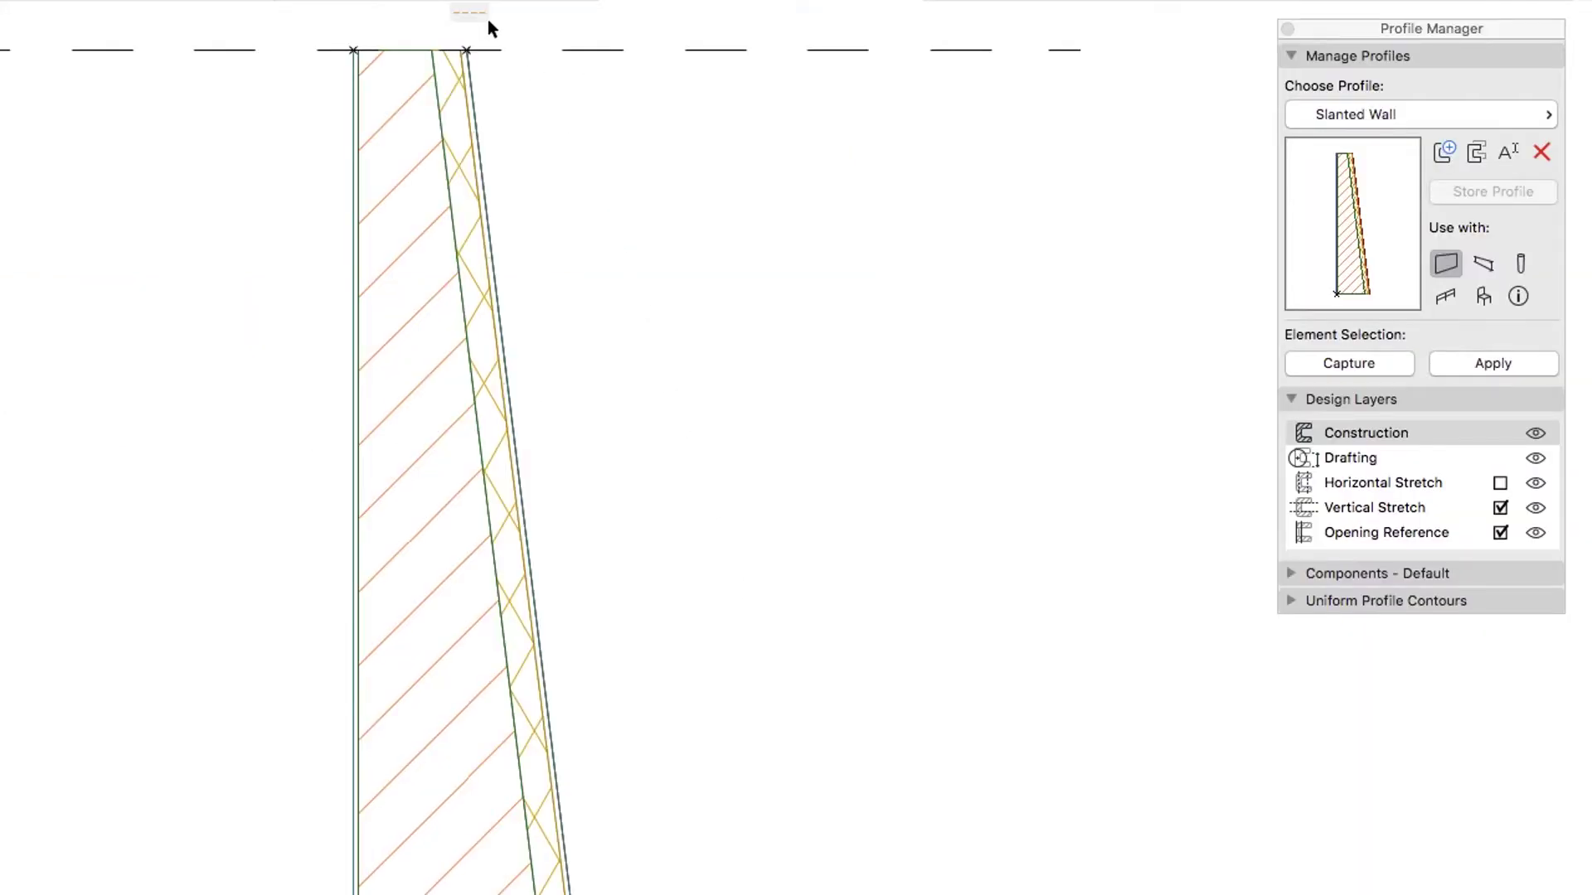
left_click_drag(476, 16, 479, 51)
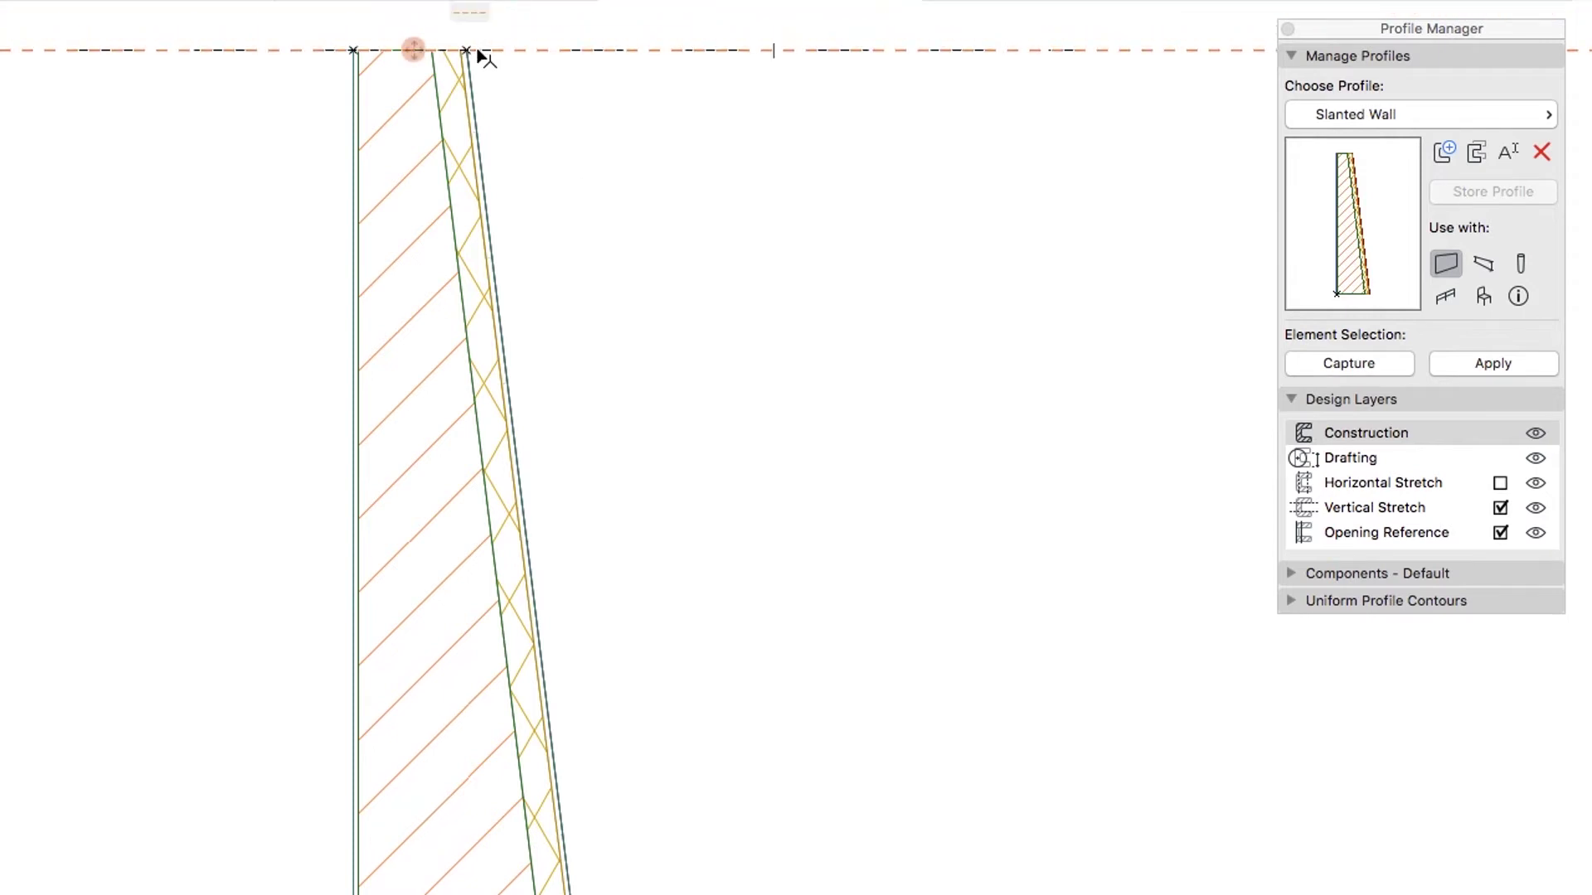
left_click(414, 62)
type("890")
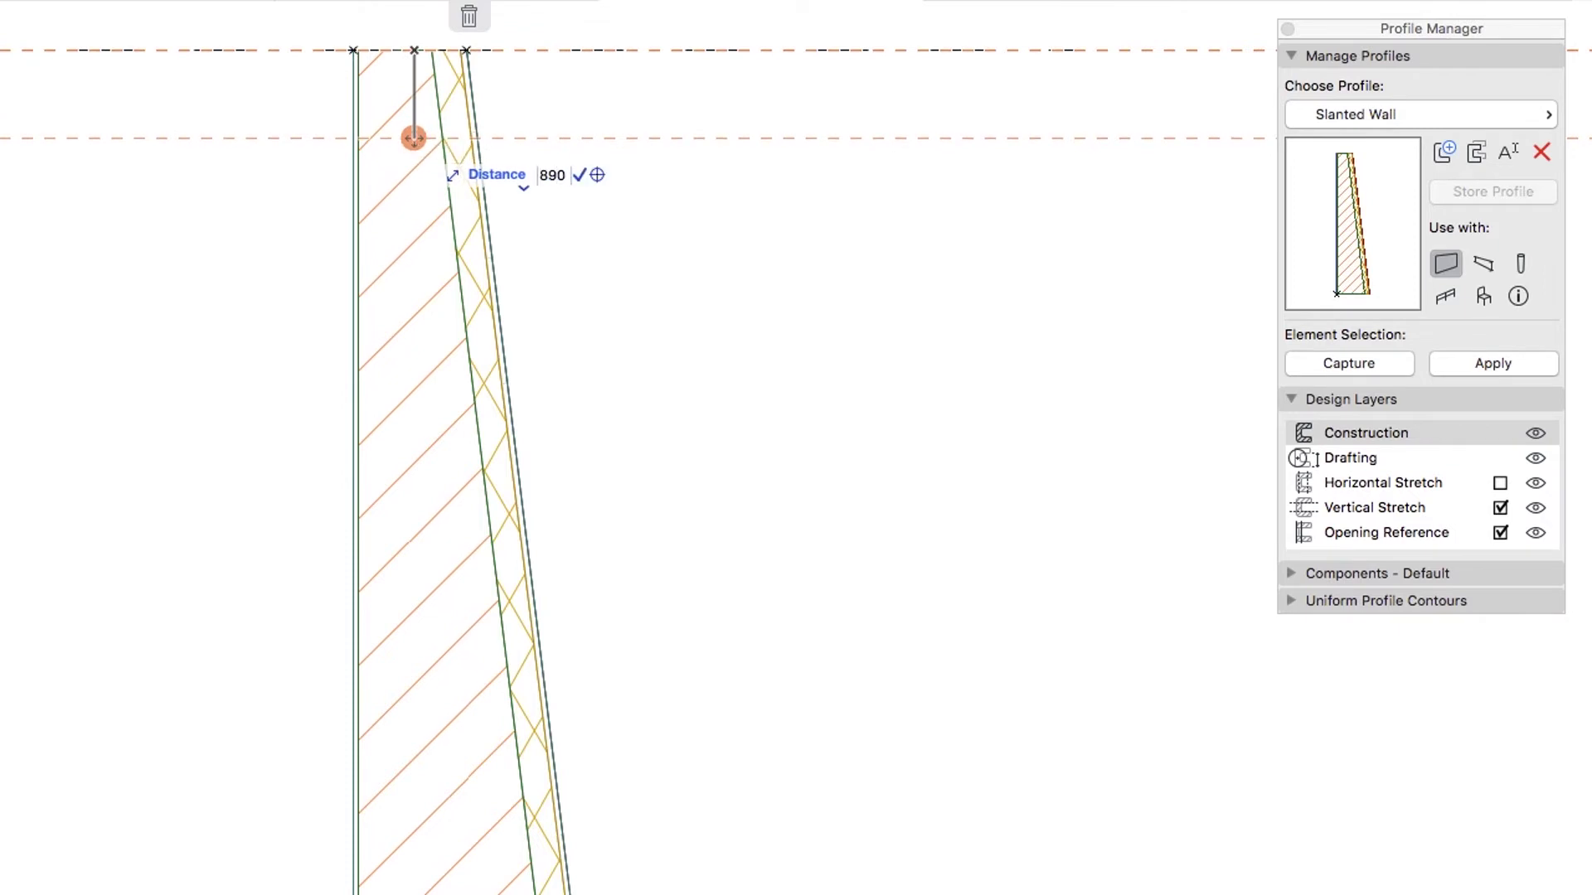
key("Return")
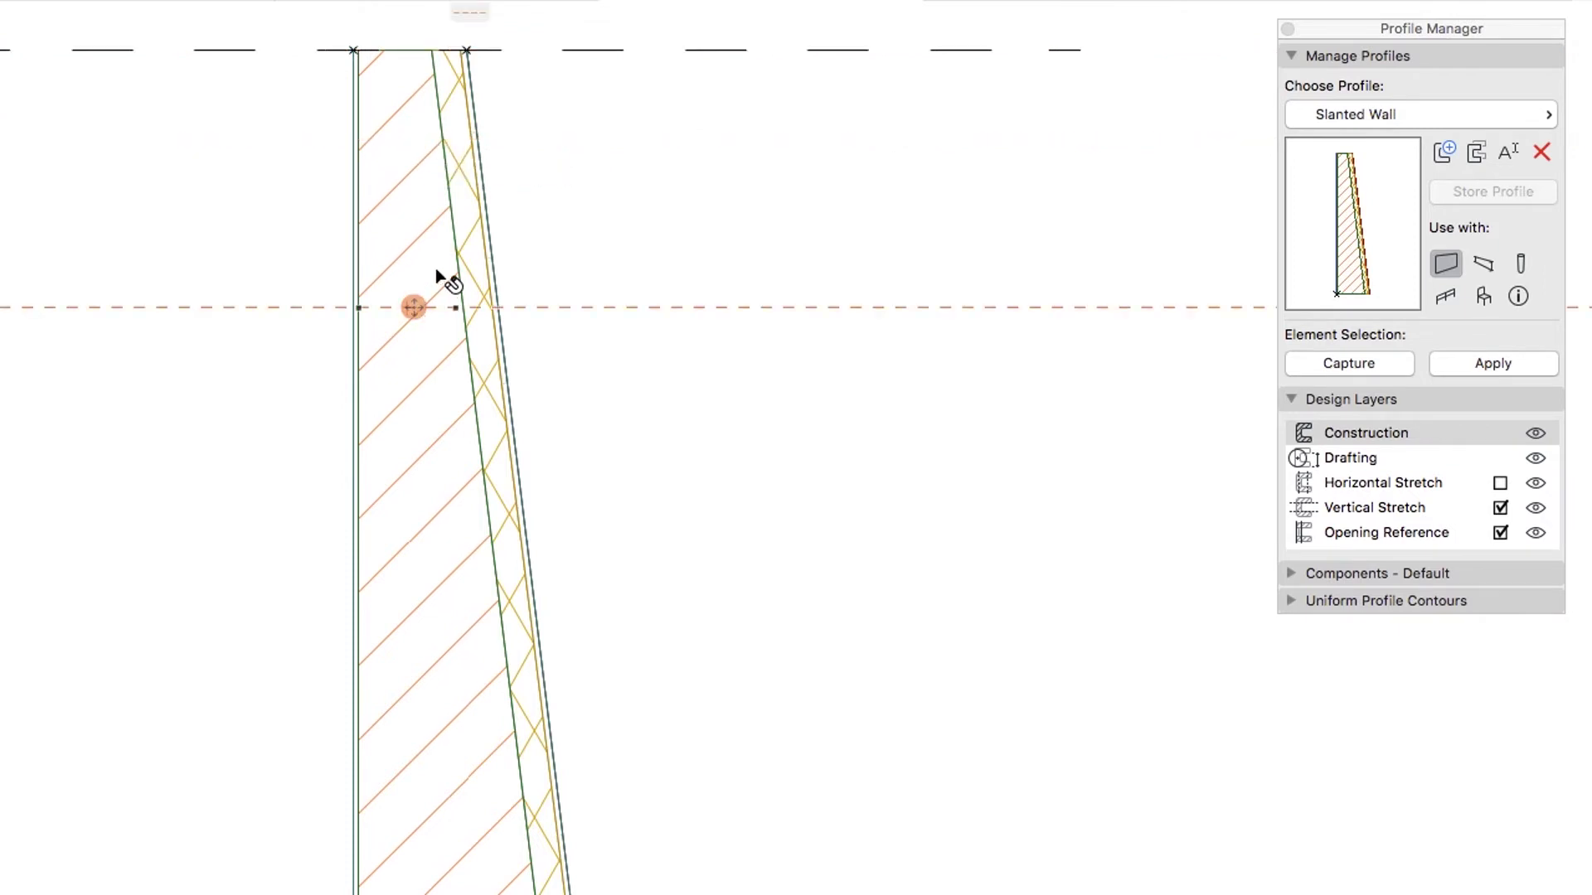
scroll(519, 195, "up", 5)
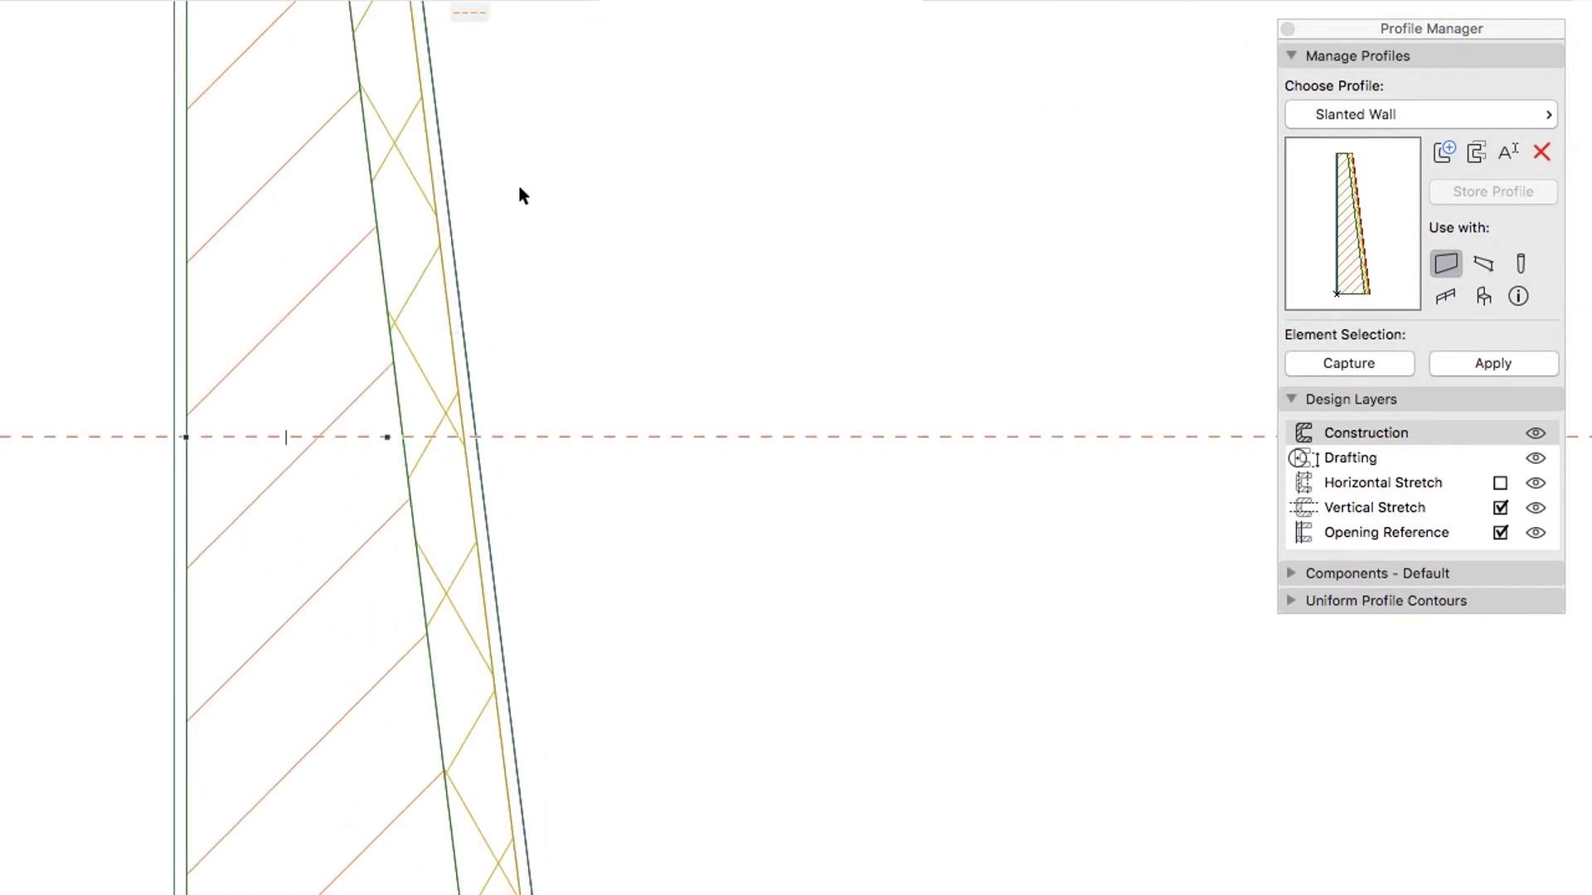
middle_click_drag(519, 195, 536, 497)
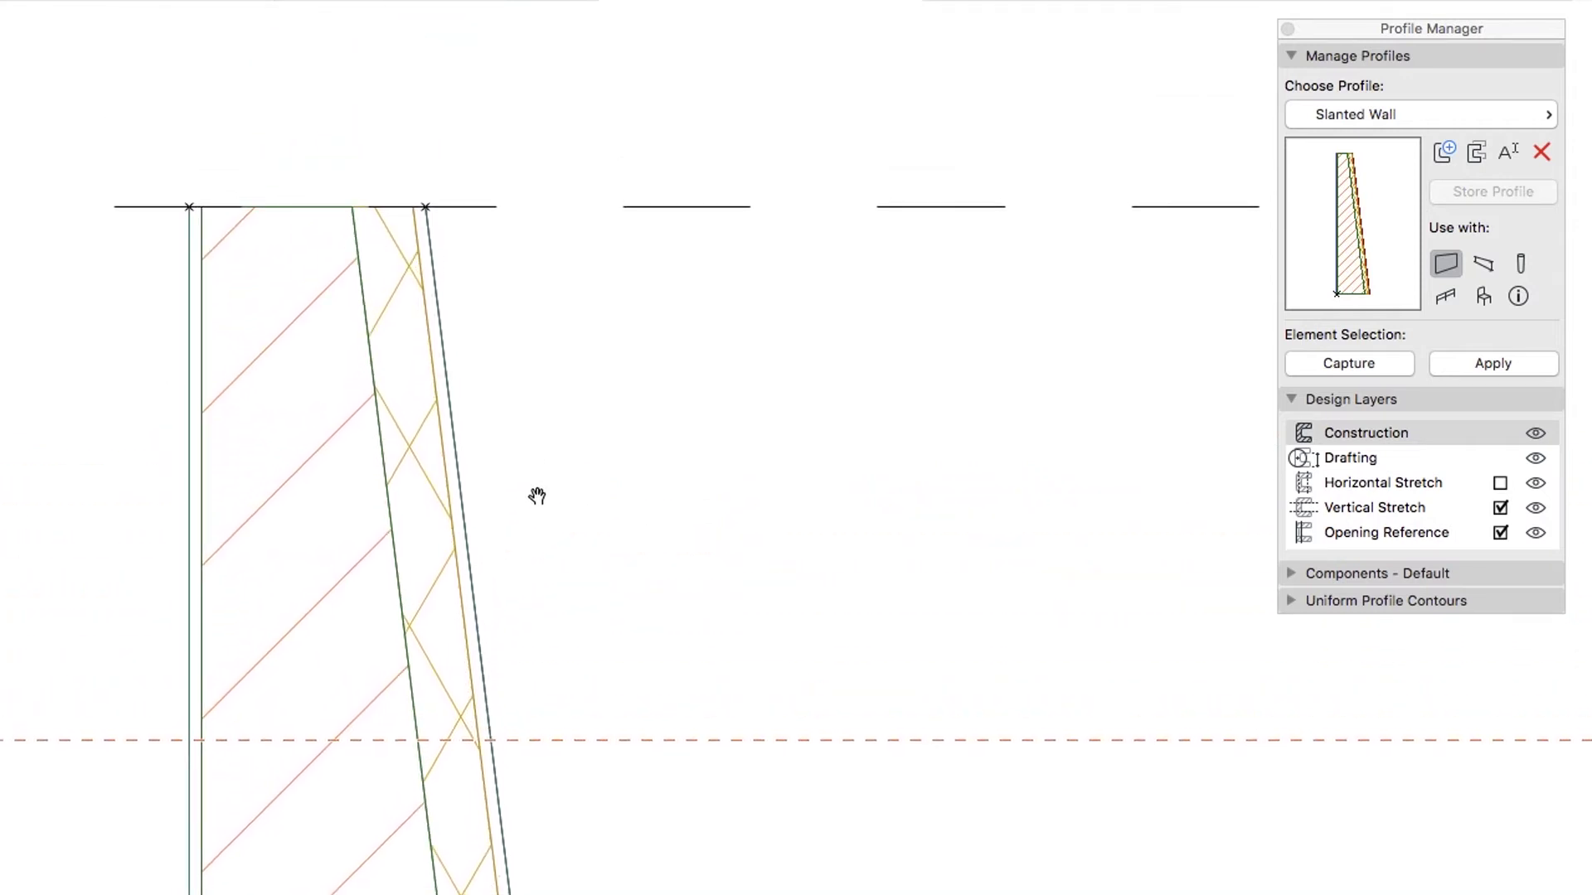
Offset the masonry block component's top edge 120 down from the profile's top.
left_click(332, 350)
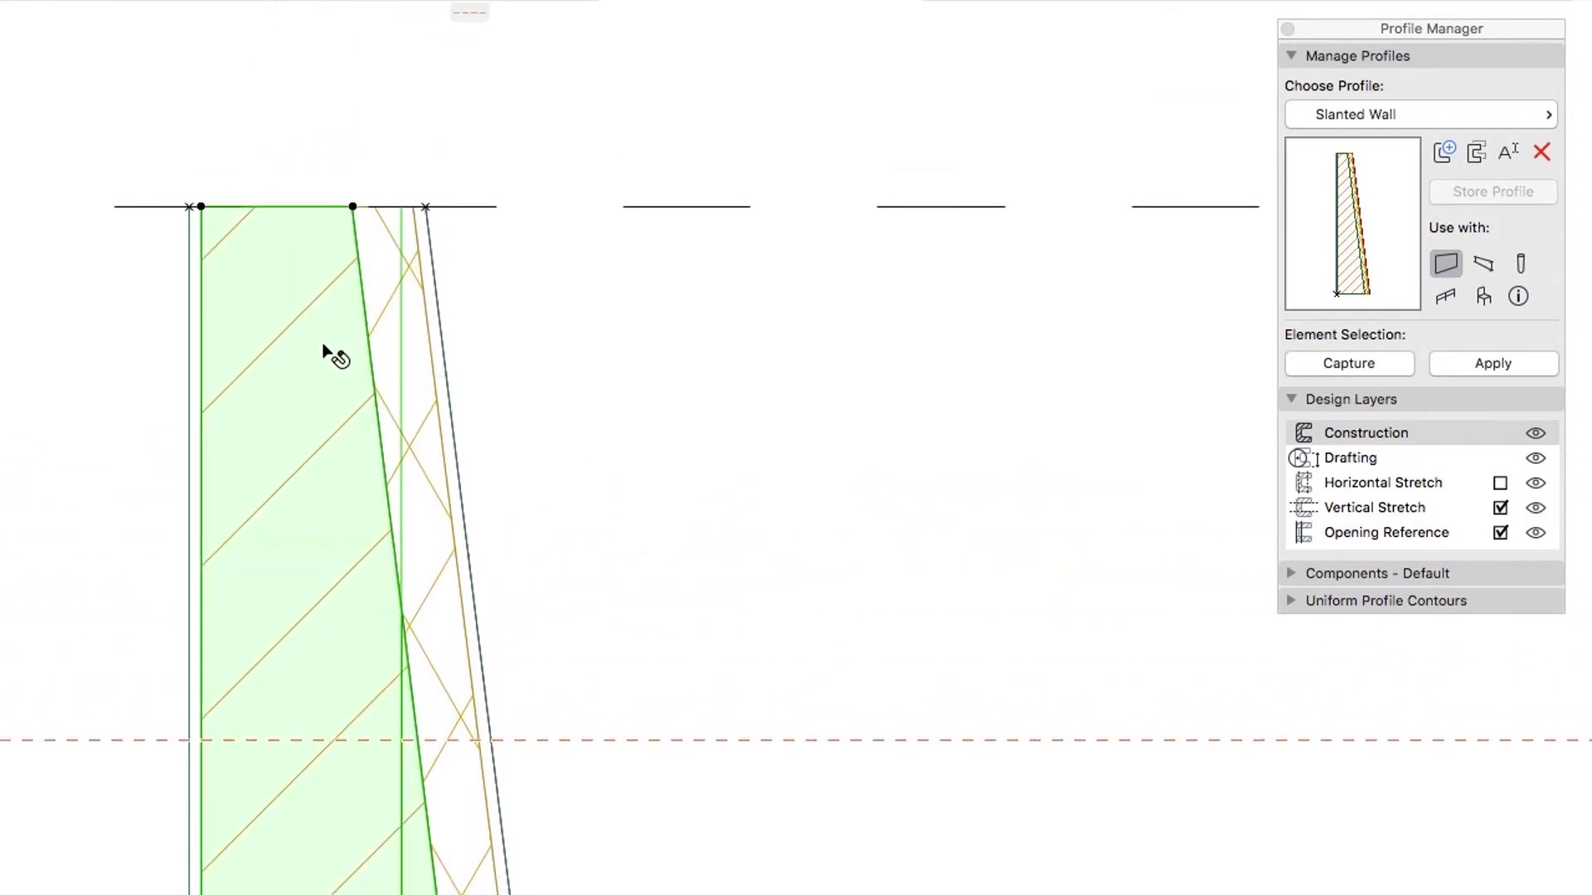
left_click(313, 207)
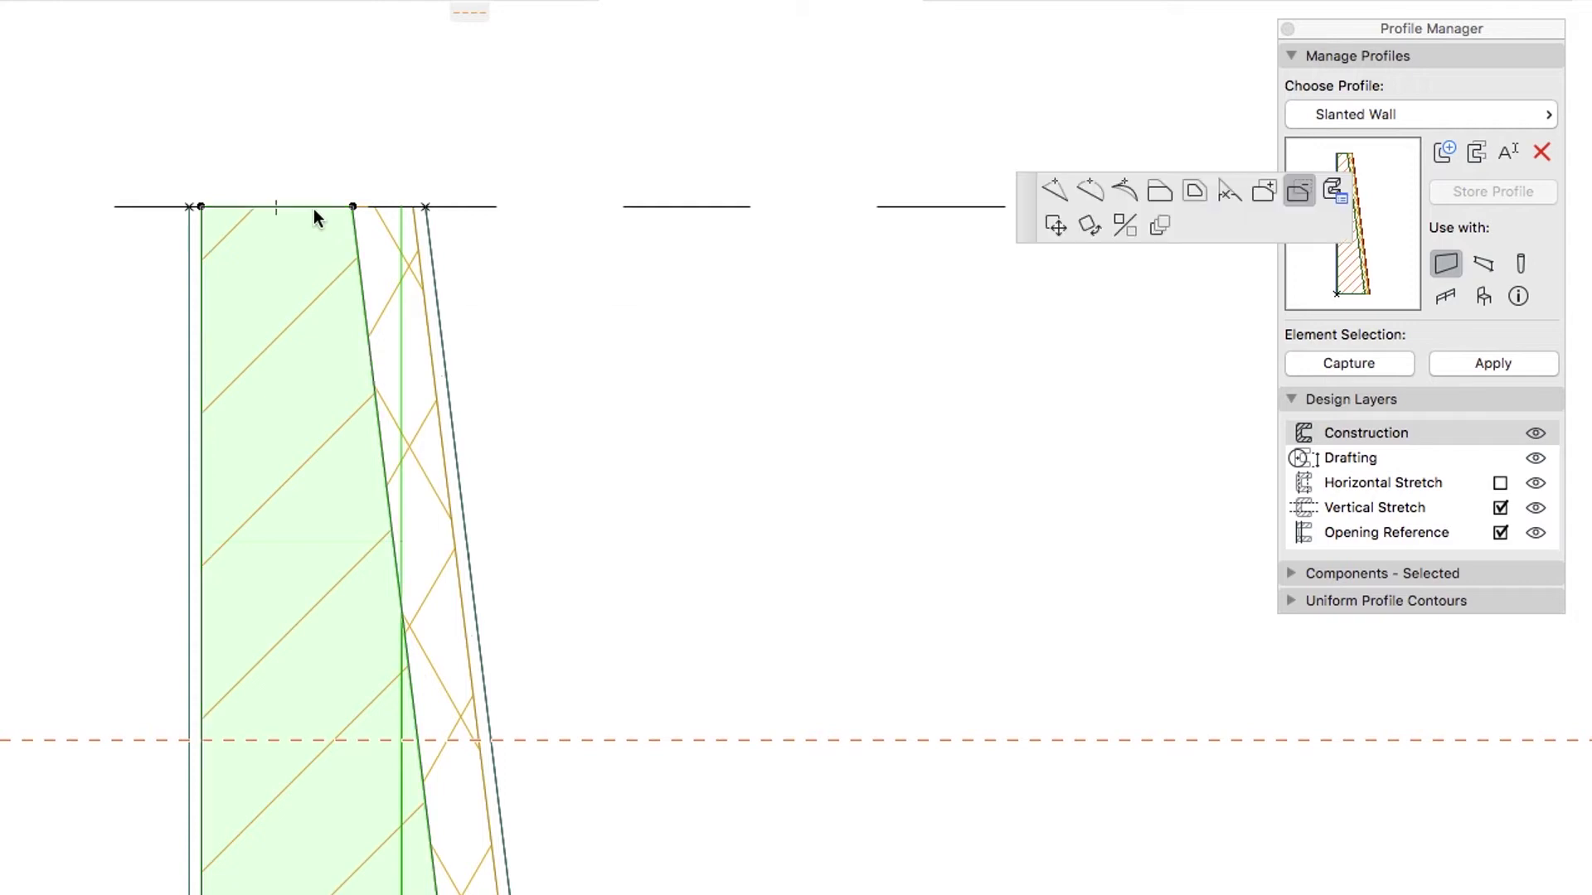
left_click(1159, 193)
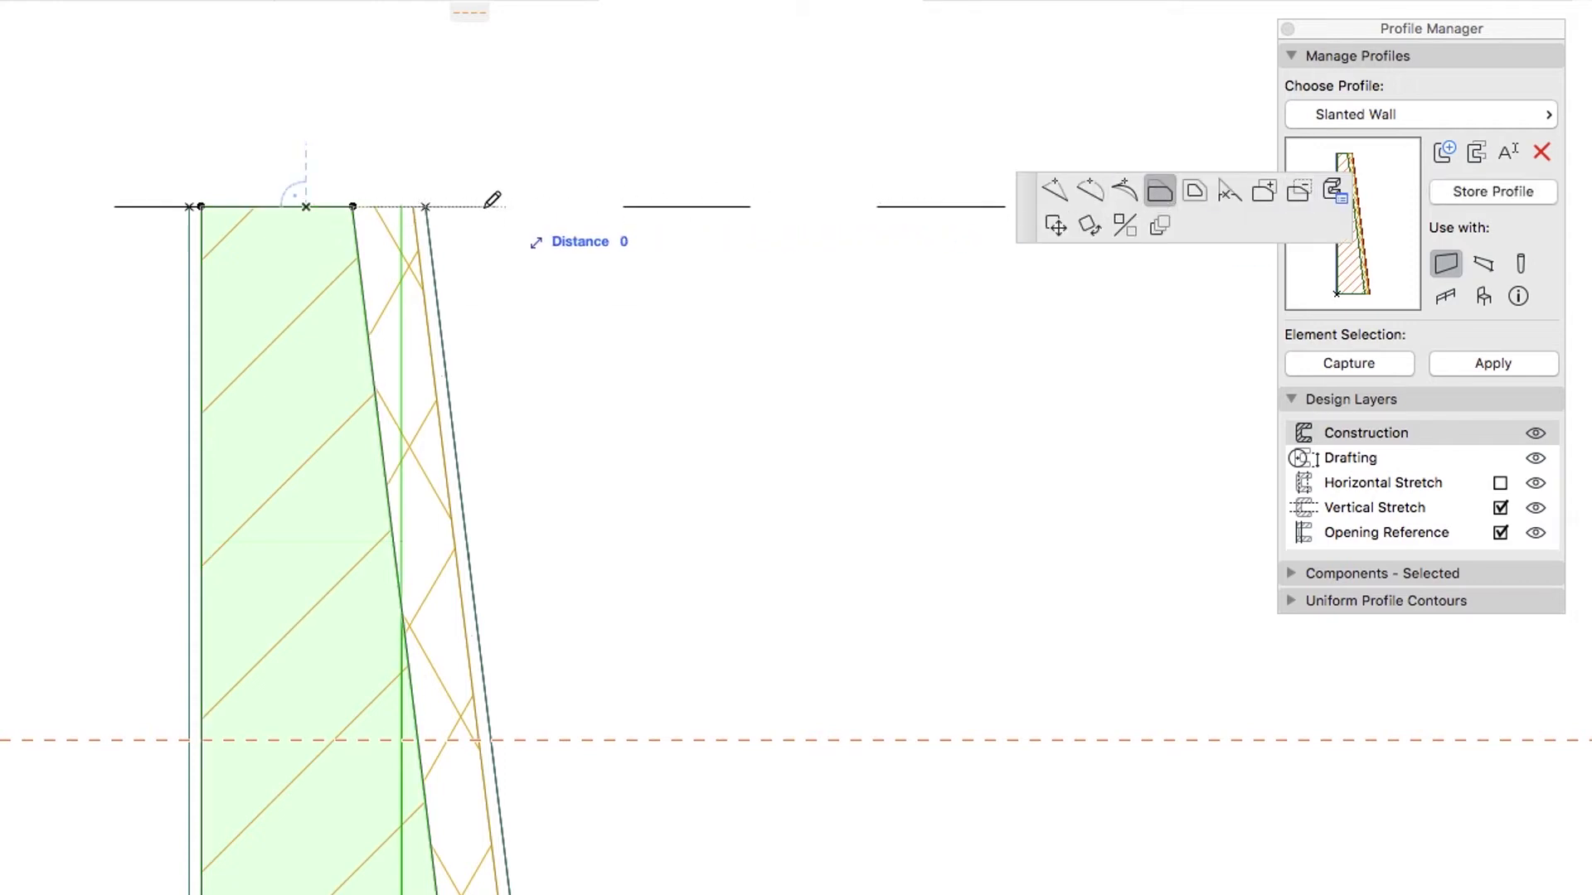
type("120")
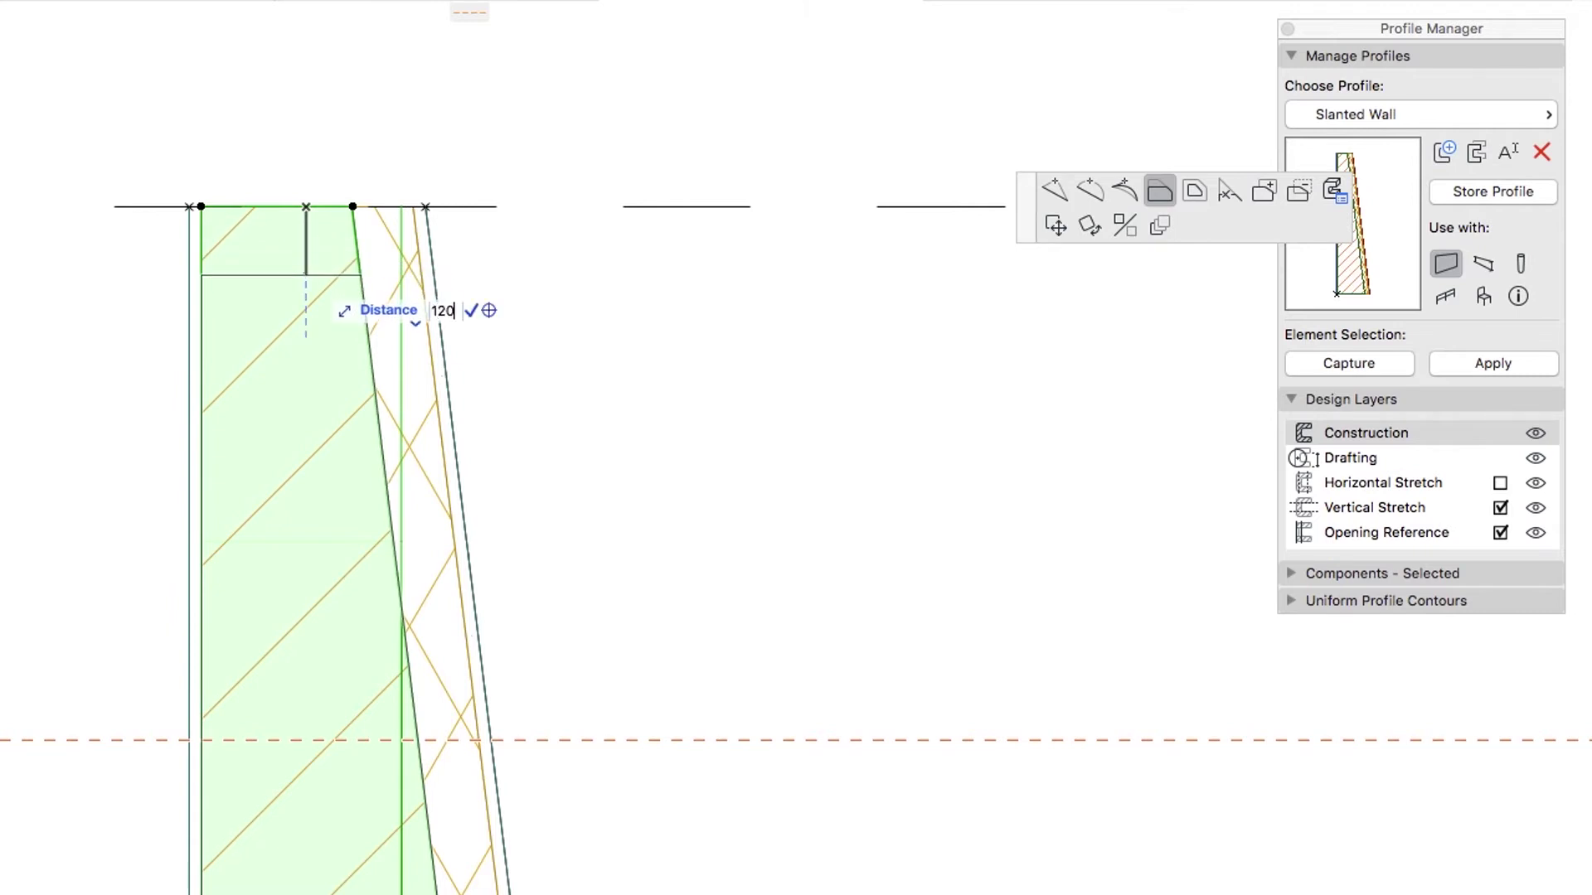
key("Return")
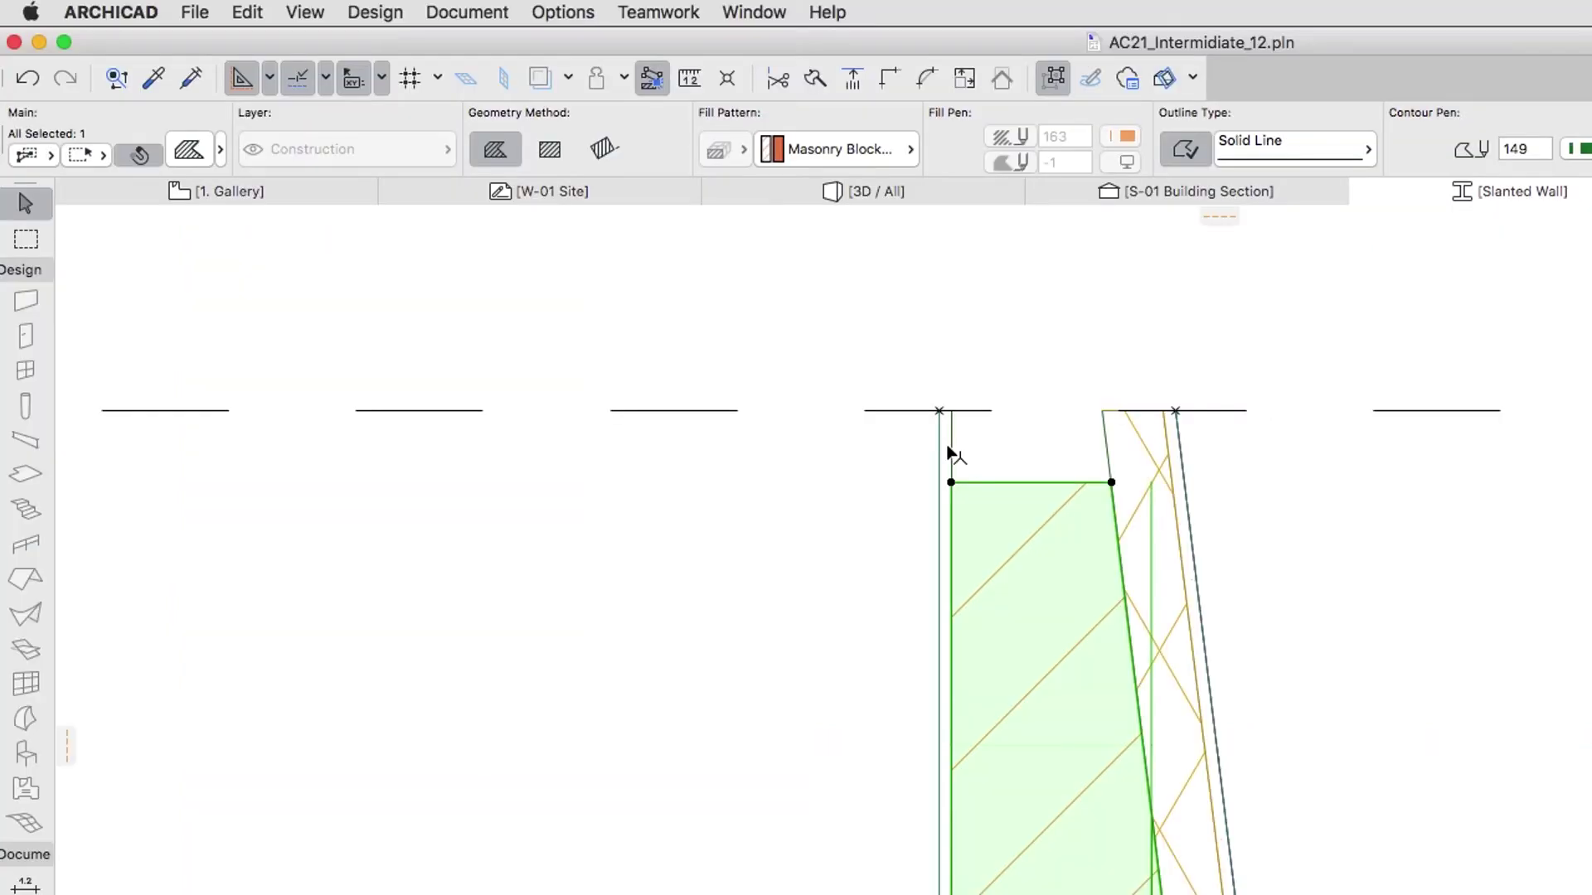
left_click(198, 252)
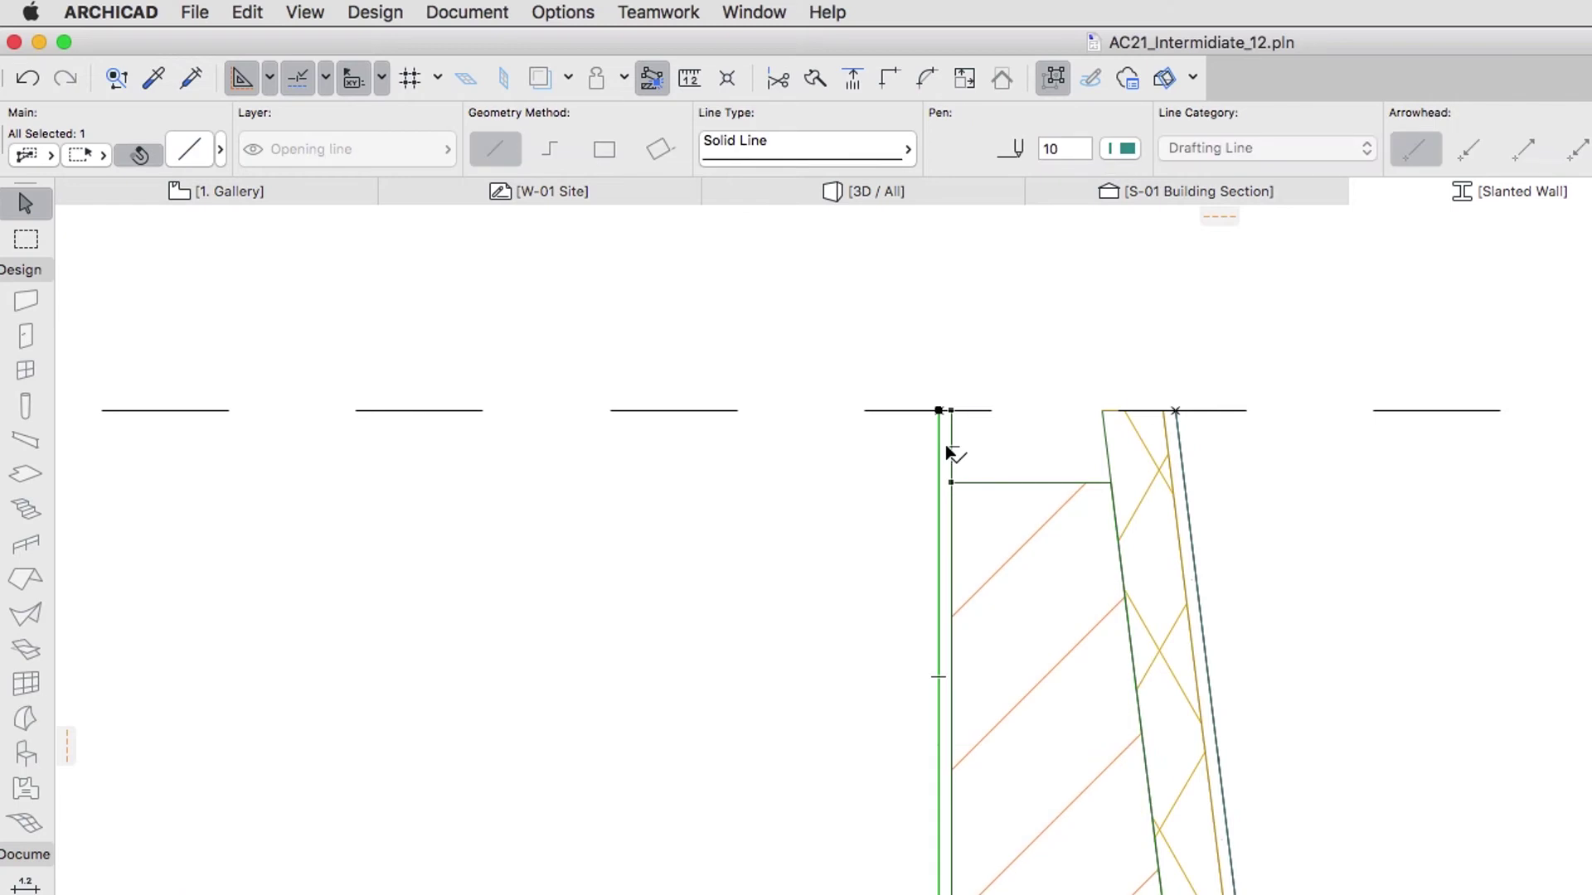
Remove the thin Plaster - Gypsum strip from the block's inner face and select the slanted insulation.
left_click(198, 252)
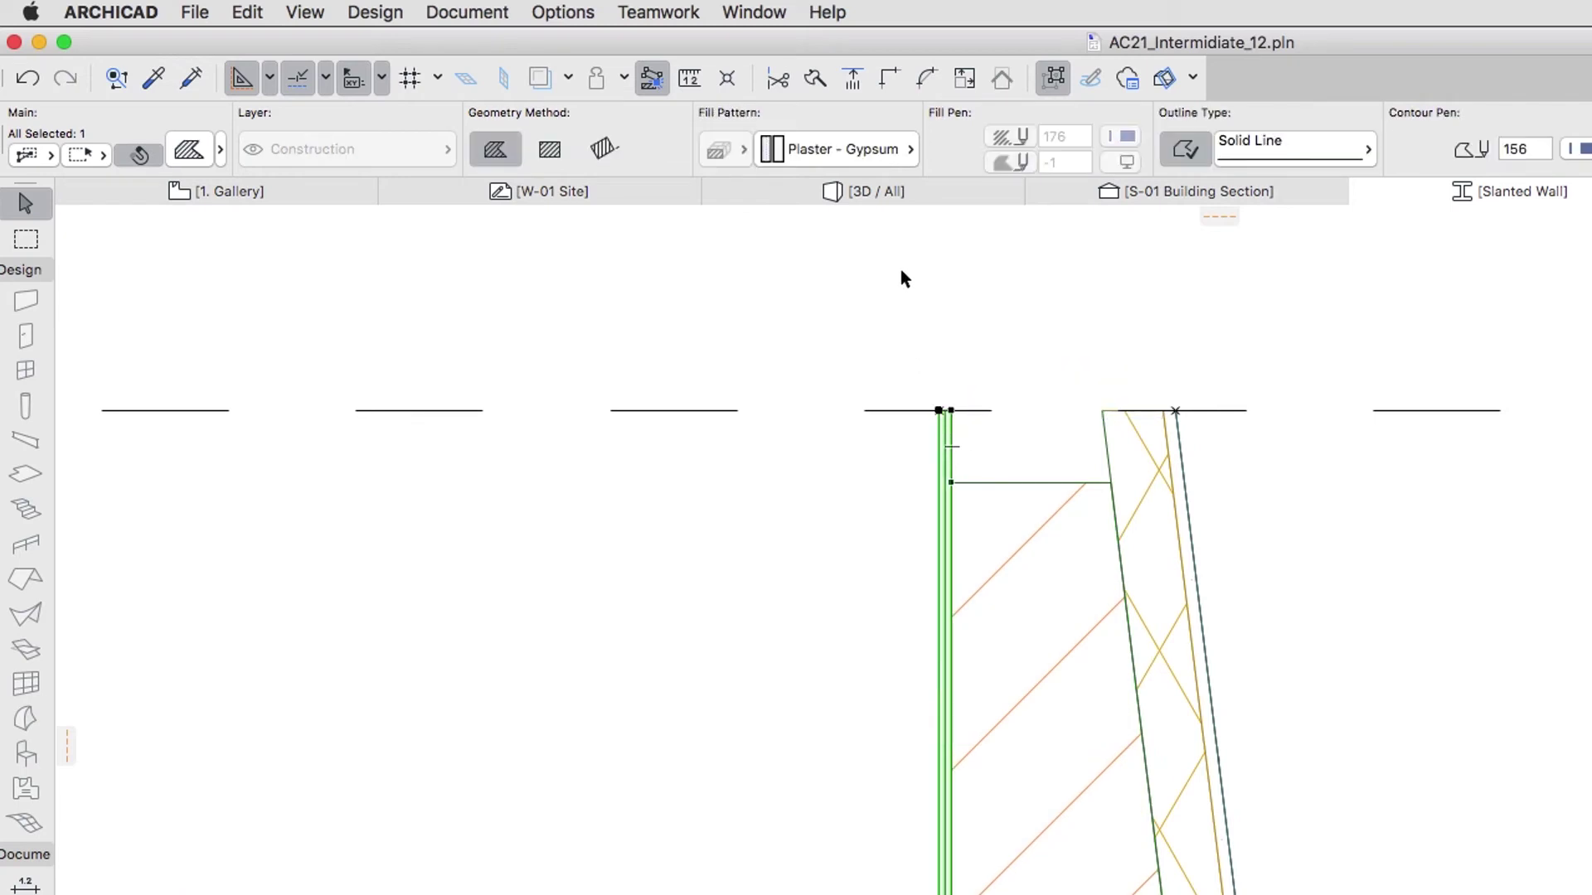
key("Escape")
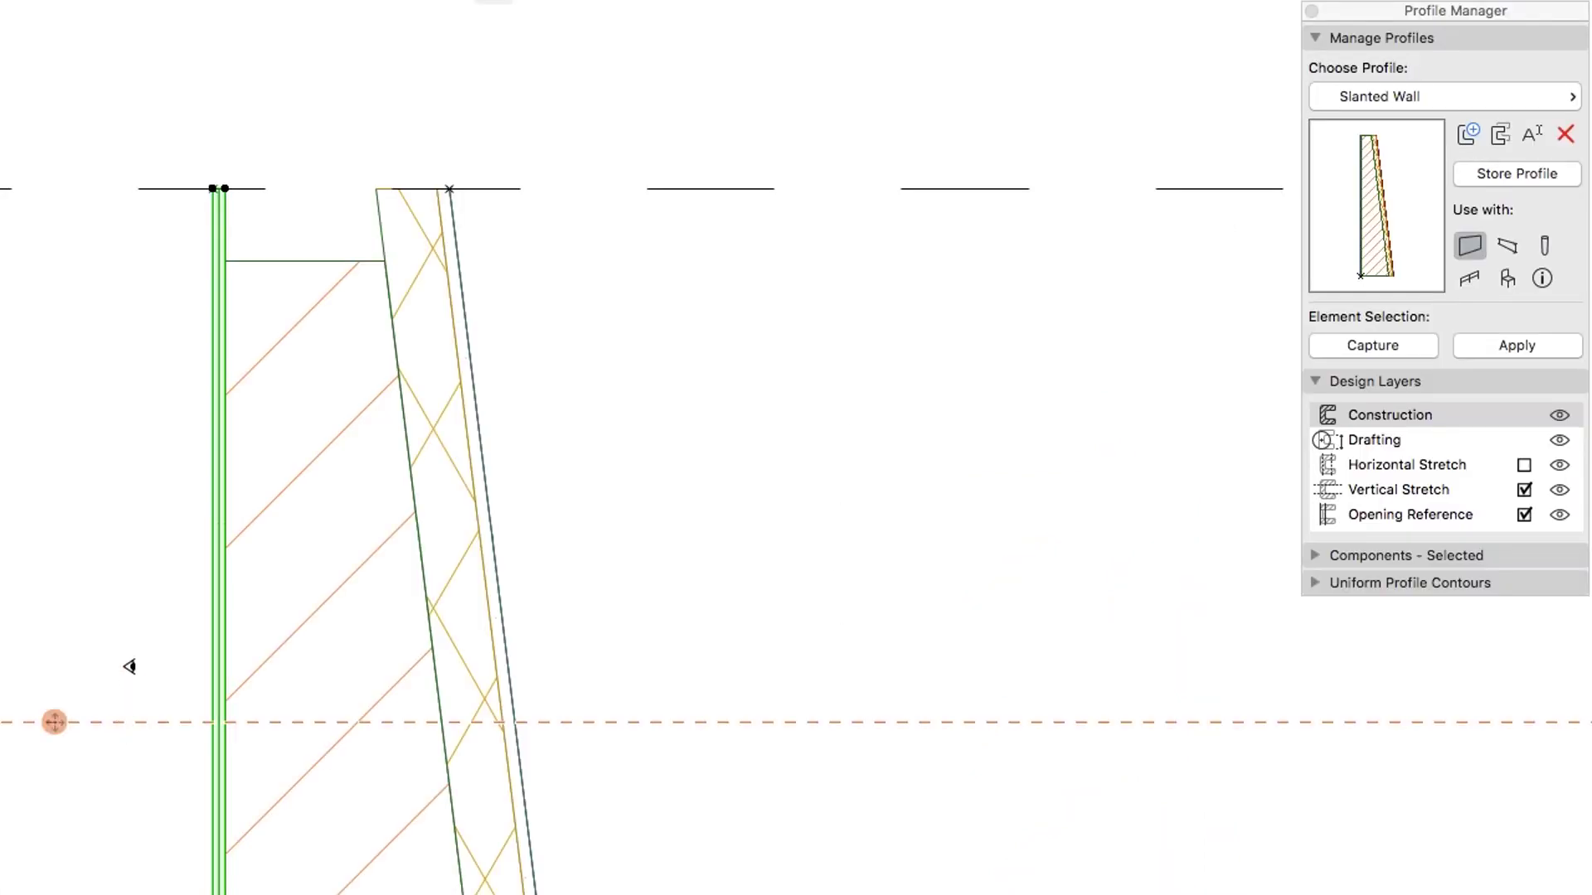
left_click(124, 609)
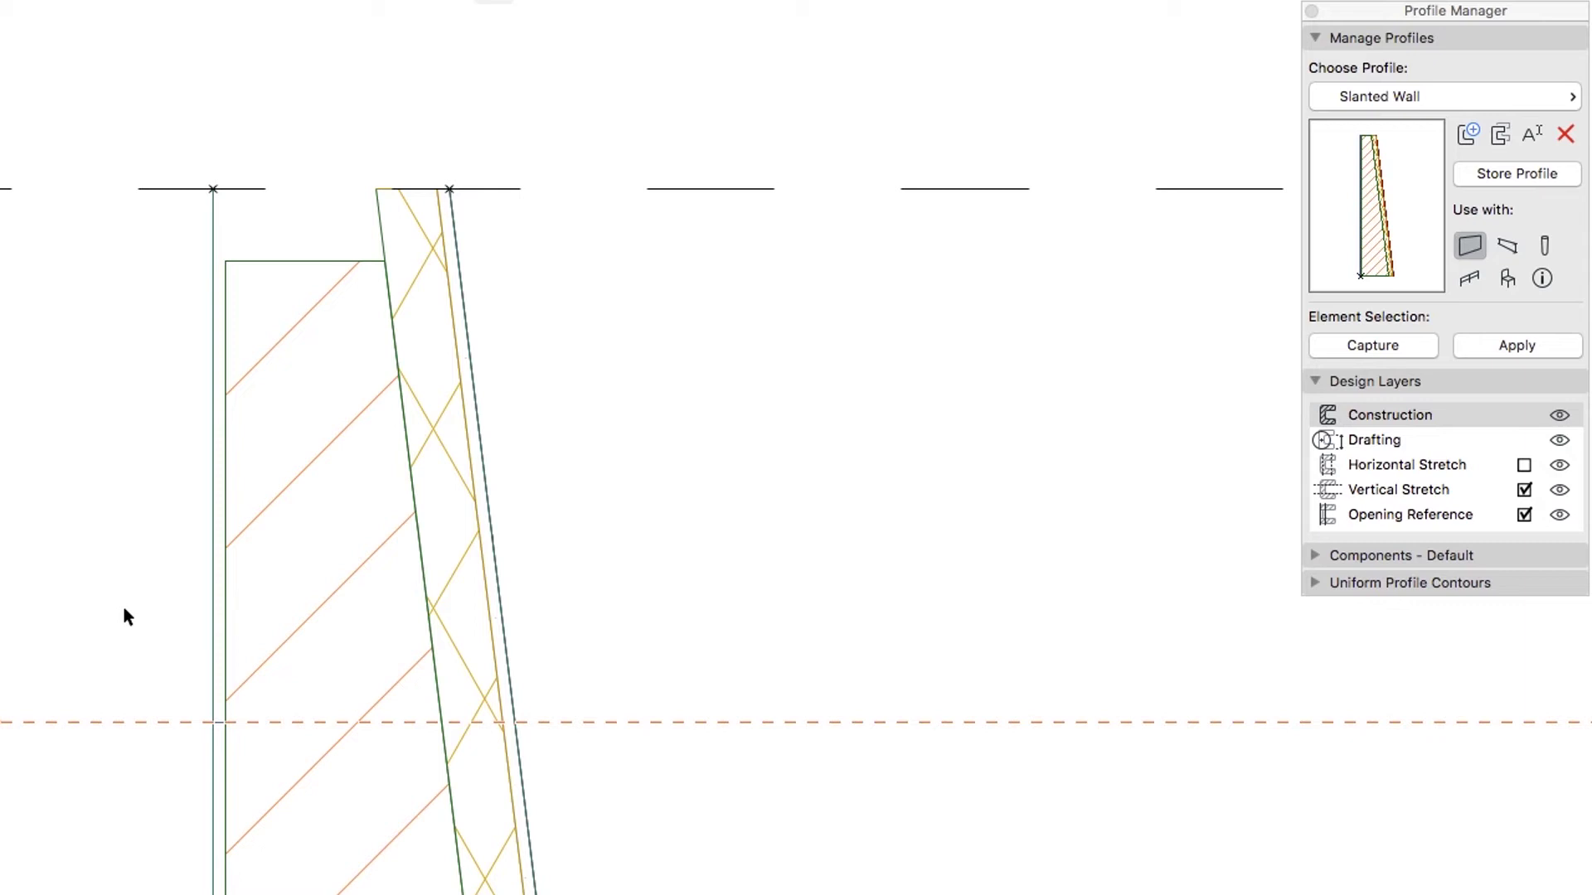
left_click(411, 252)
Offset the slanted insulation component's top edge 20 below the profile's top.
left_click(397, 189)
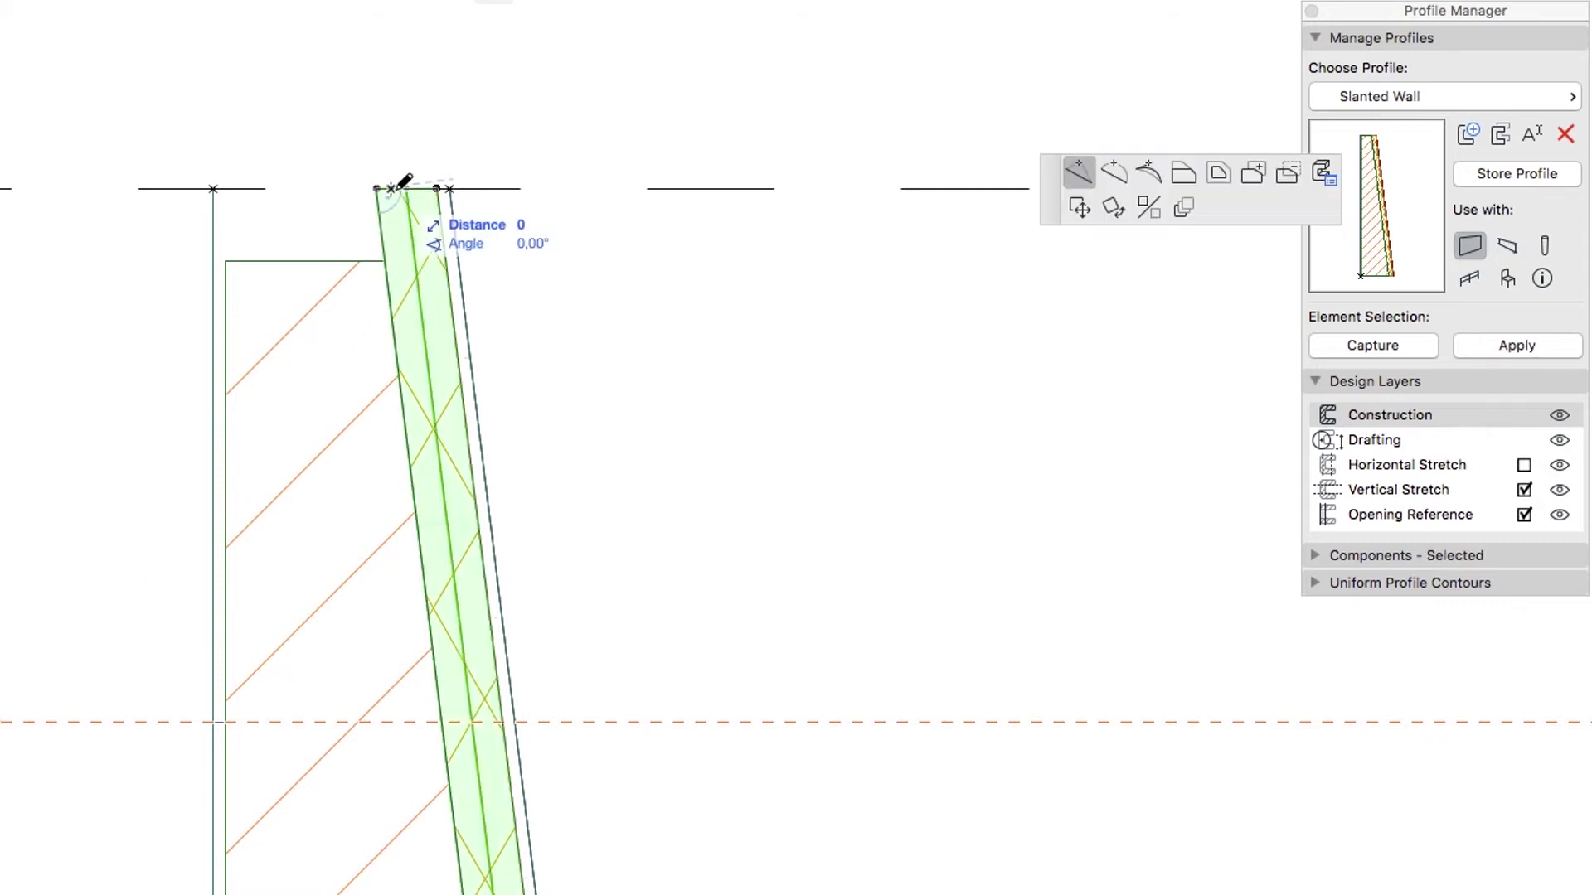
left_click(1183, 174)
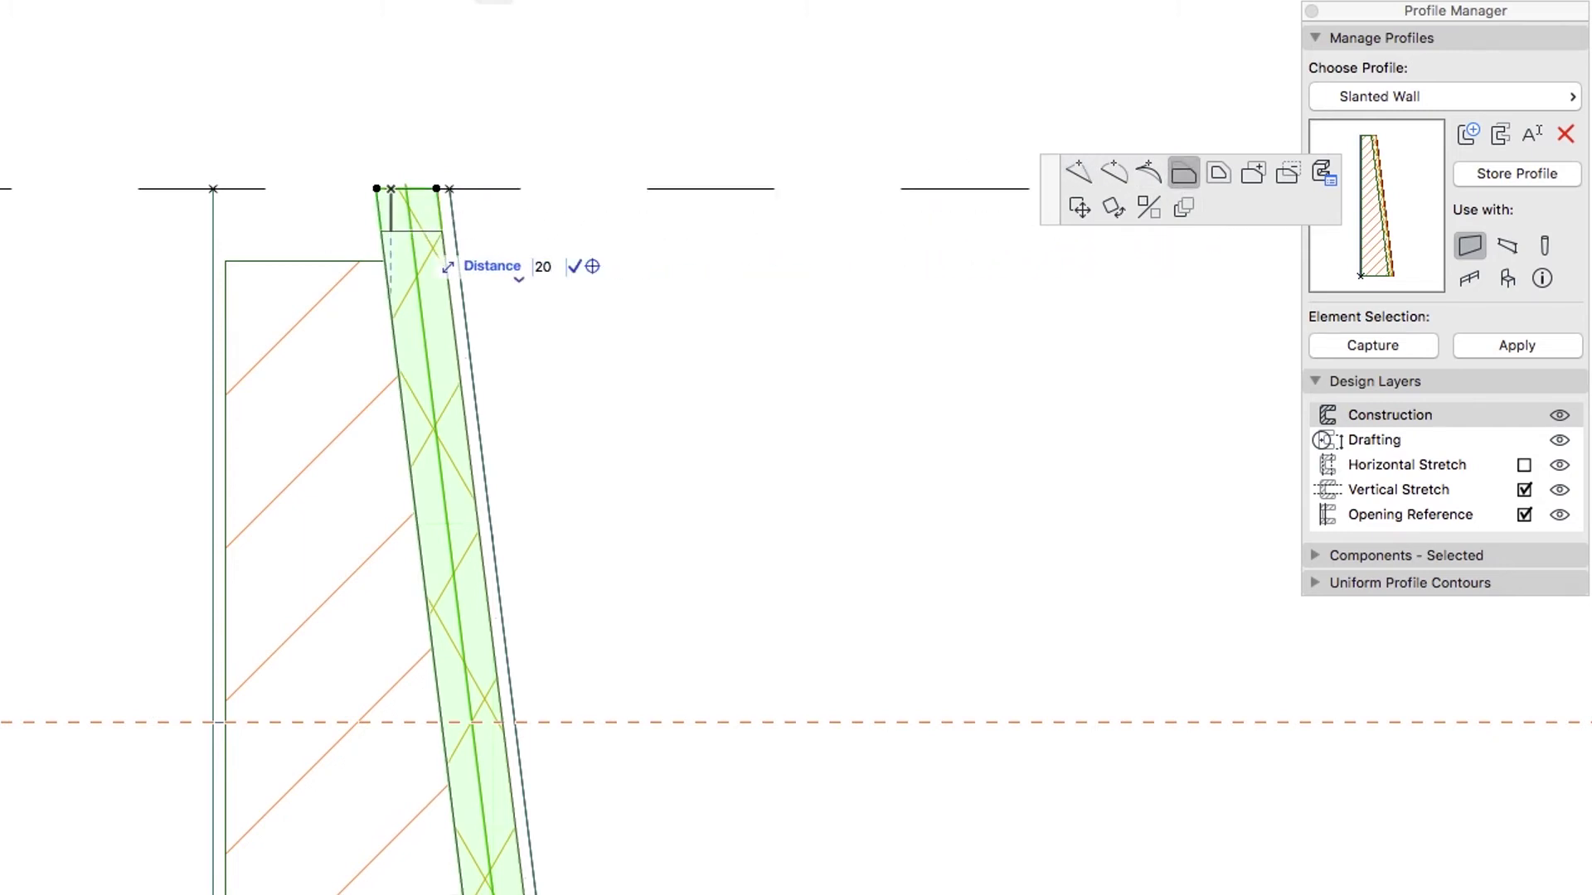
left_click(398, 203)
left_click(398, 203)
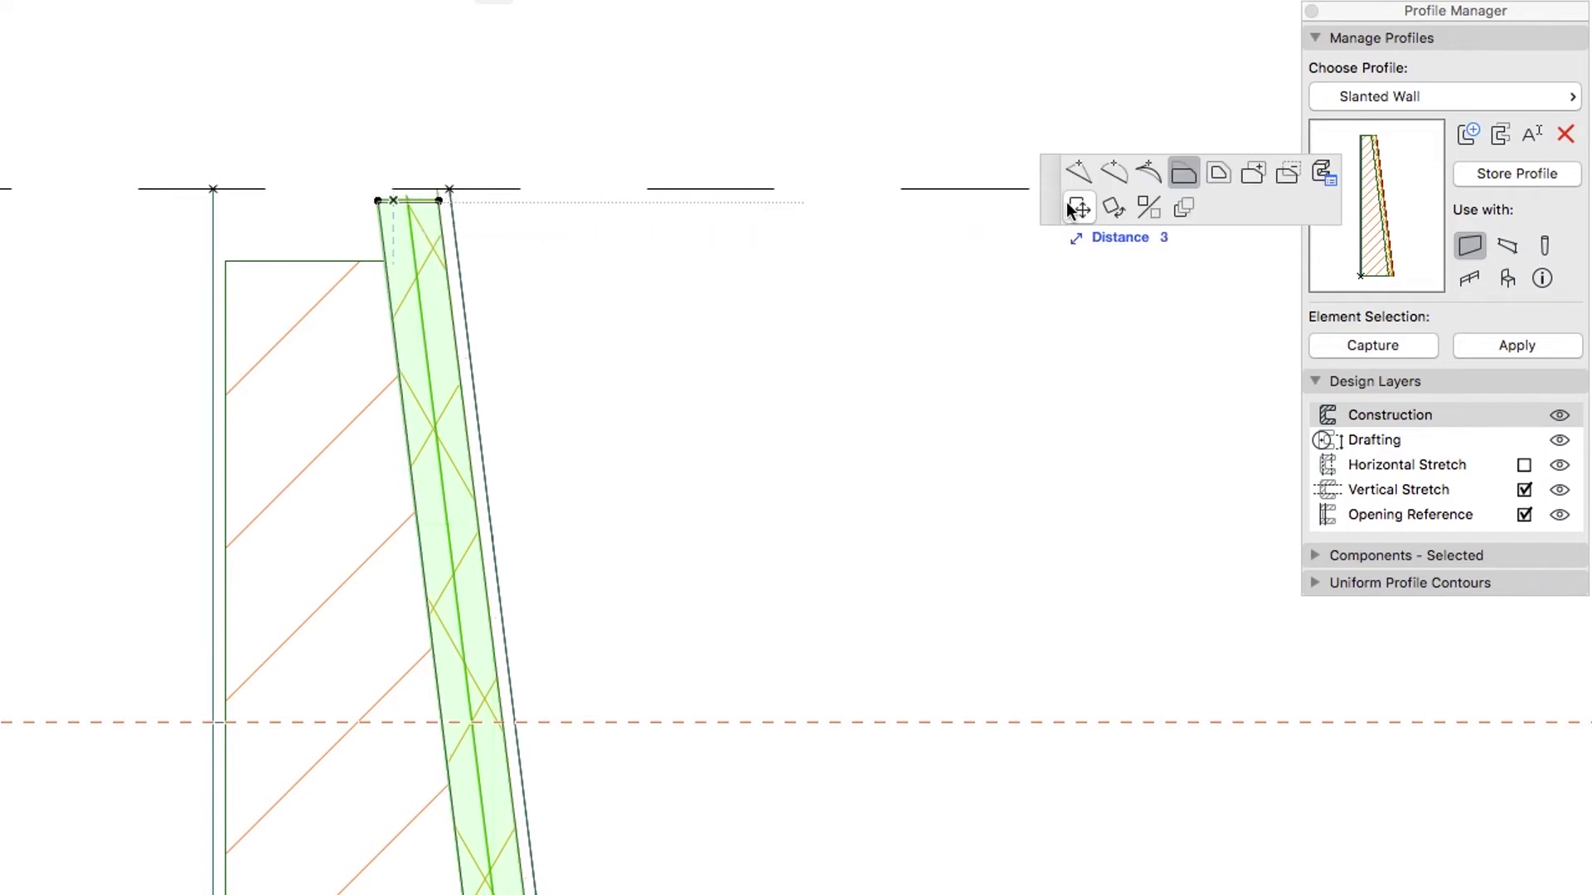
Add an insulation polygon over the block's top and down its inner face, extending 100 past the block.
left_click(1255, 172)
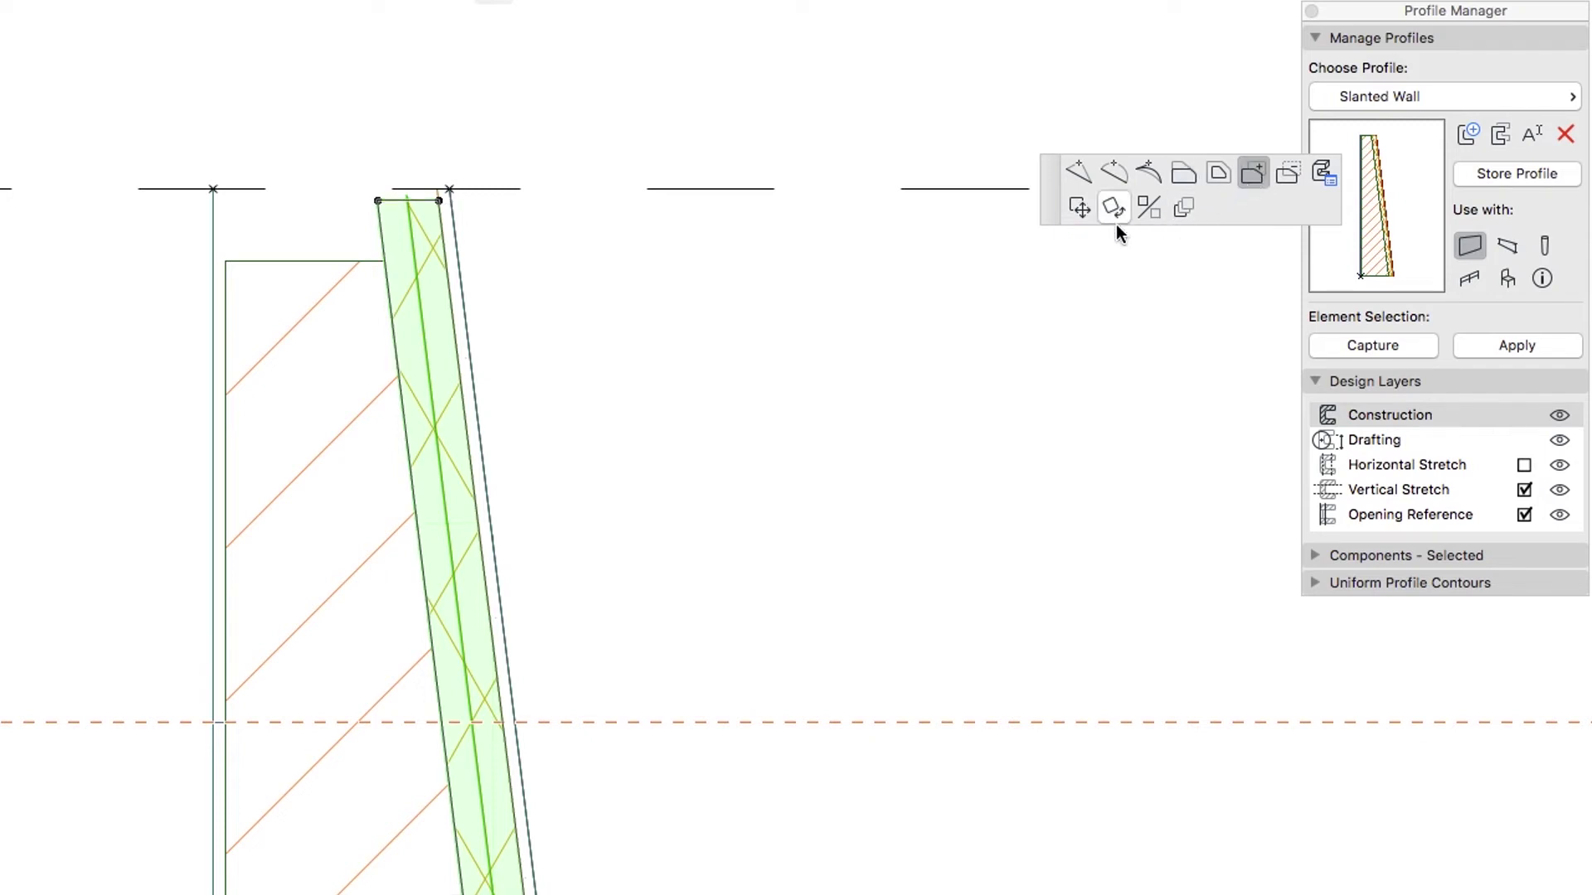
left_click(378, 201)
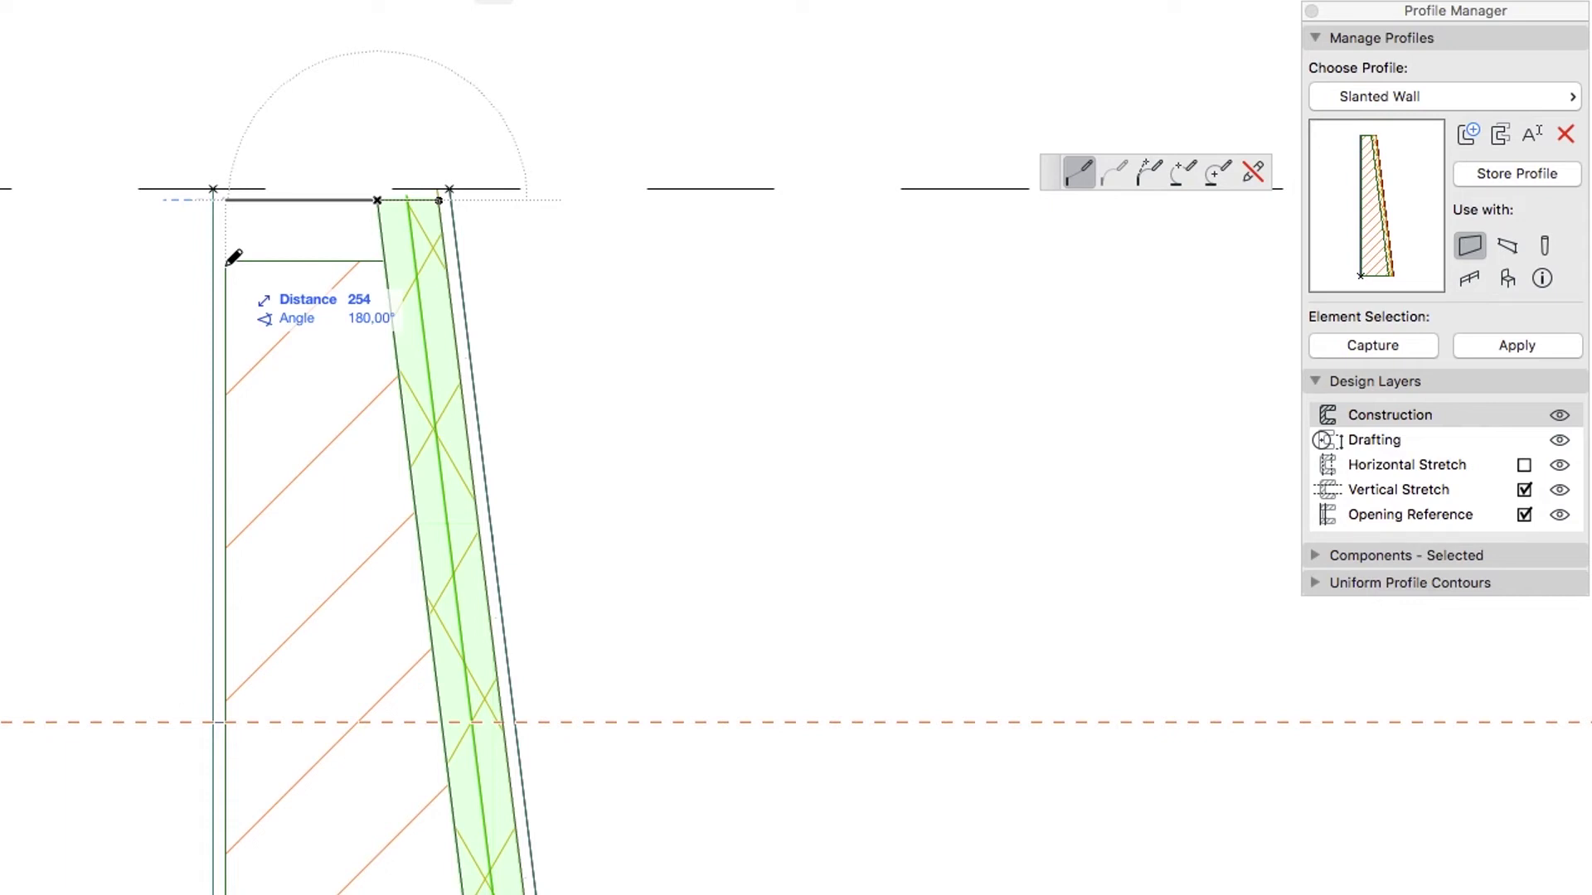
key("Tab")
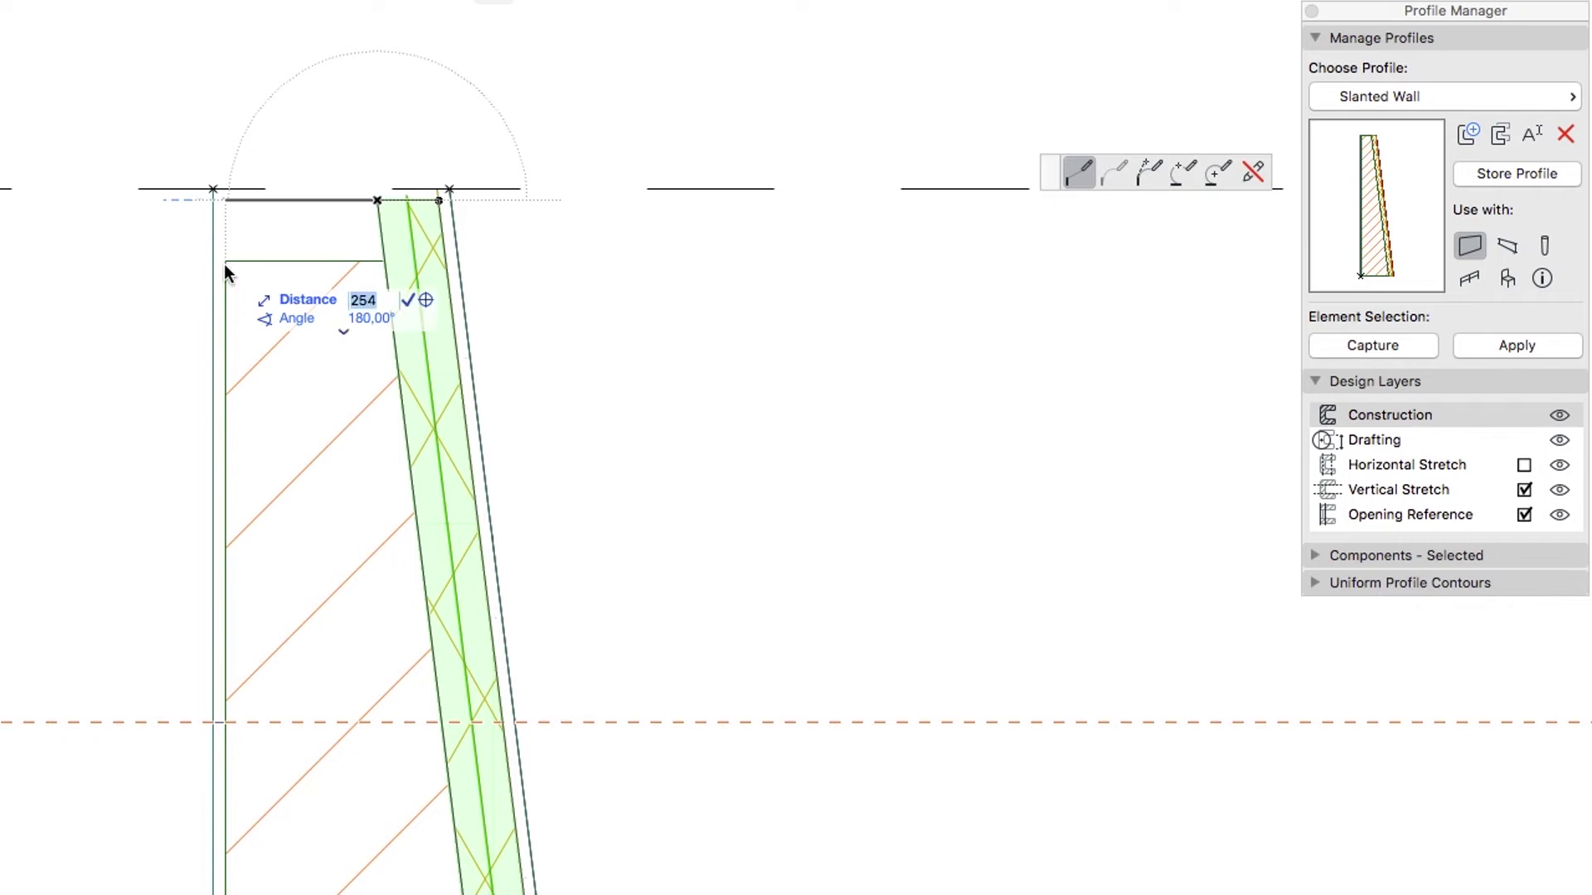
type("100")
key("Return")
left_click(164, 200)
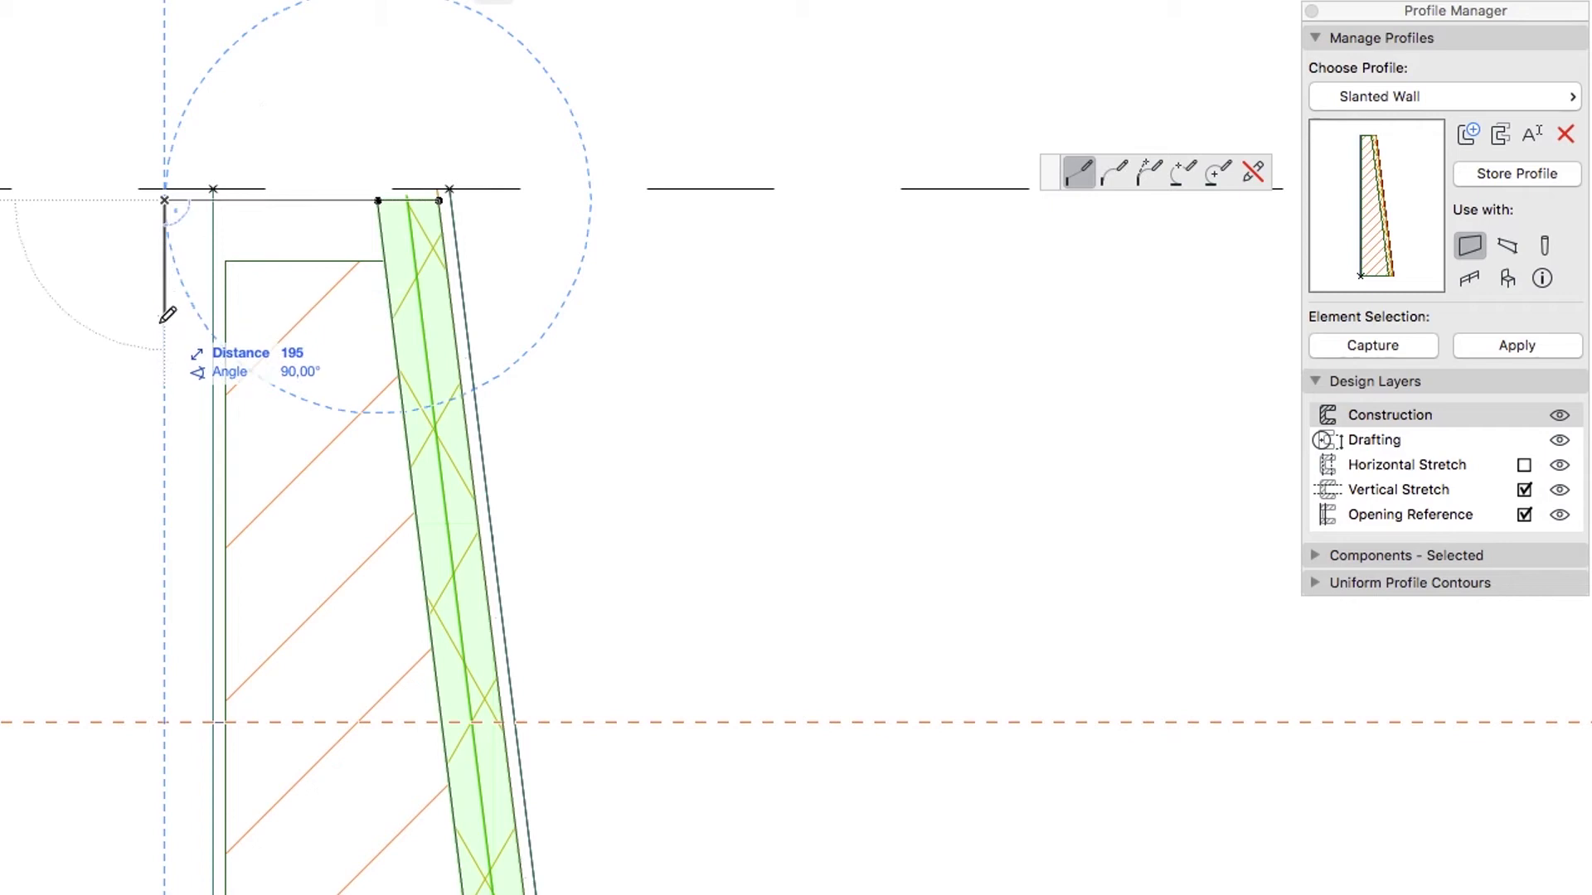
left_click(167, 719)
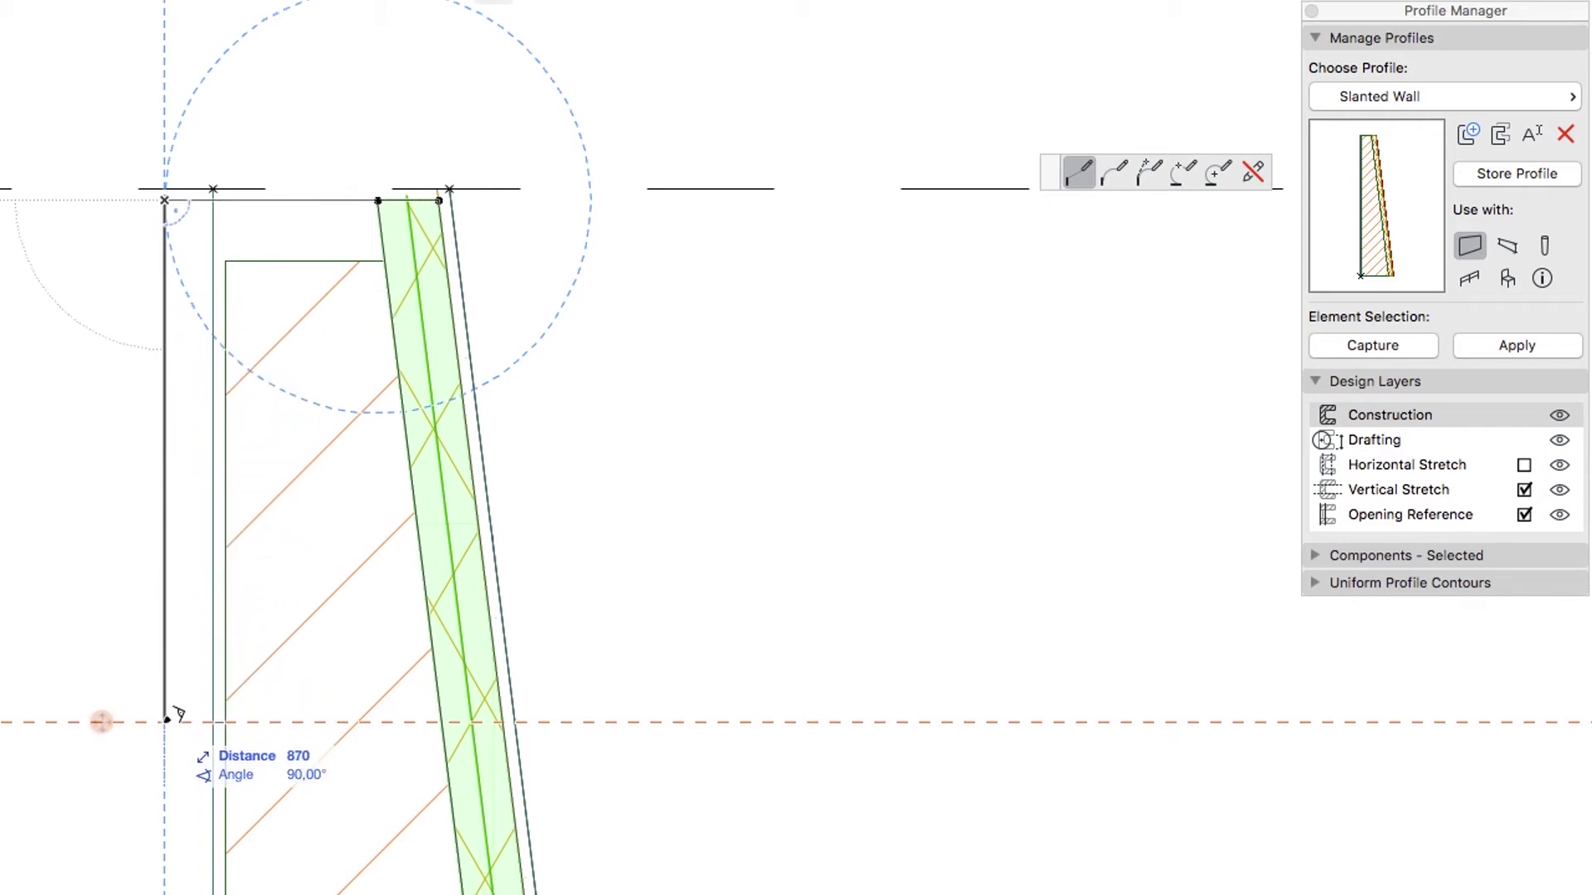
left_click(165, 722)
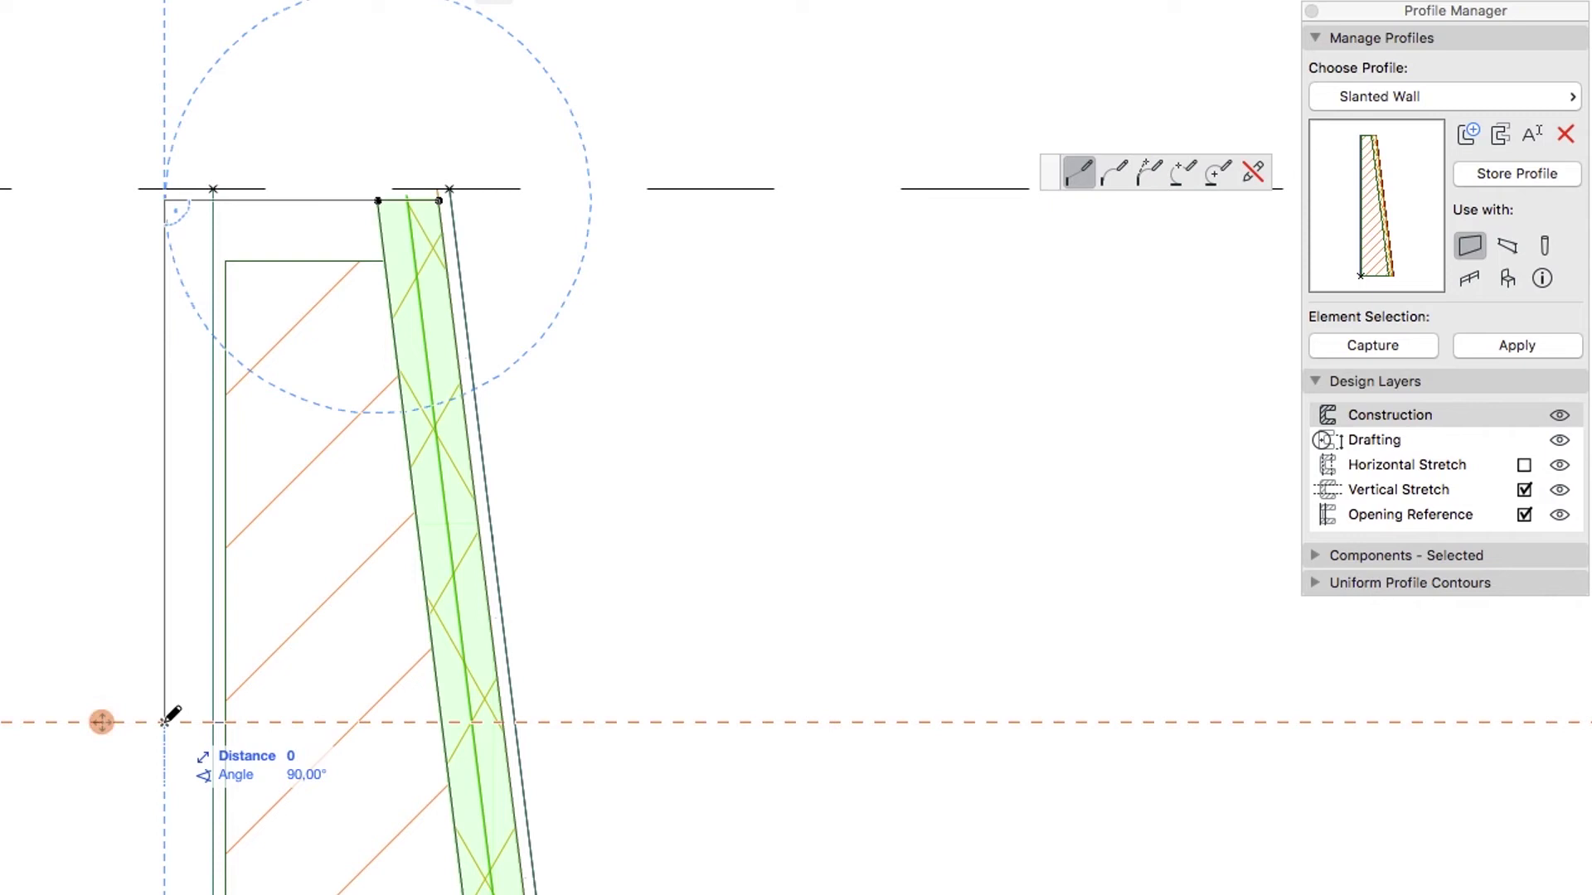
left_click(226, 722)
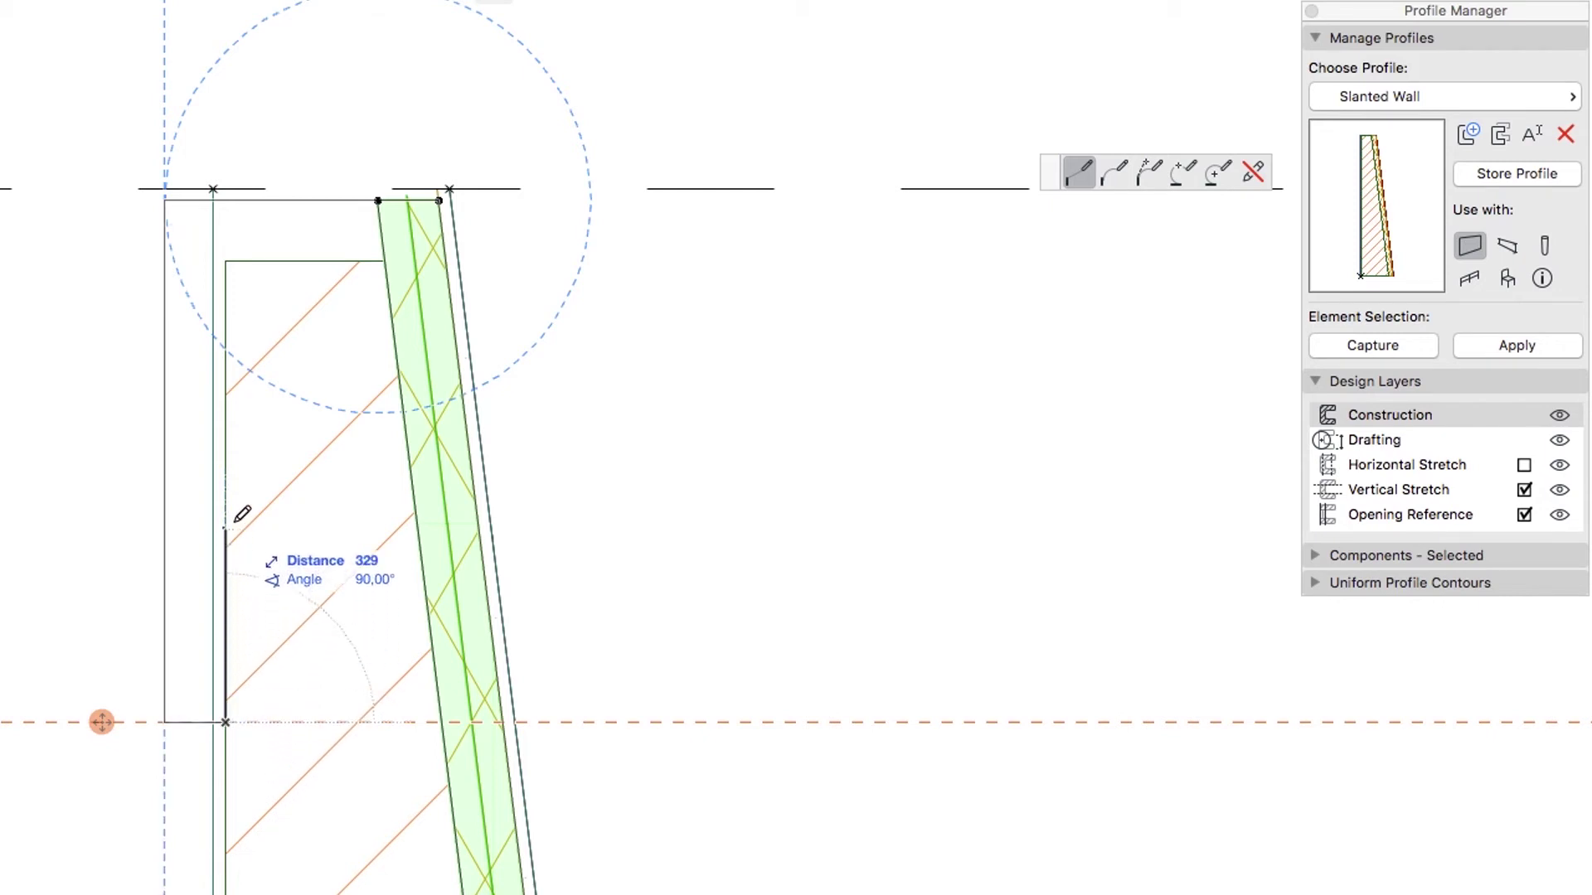
left_click(226, 261)
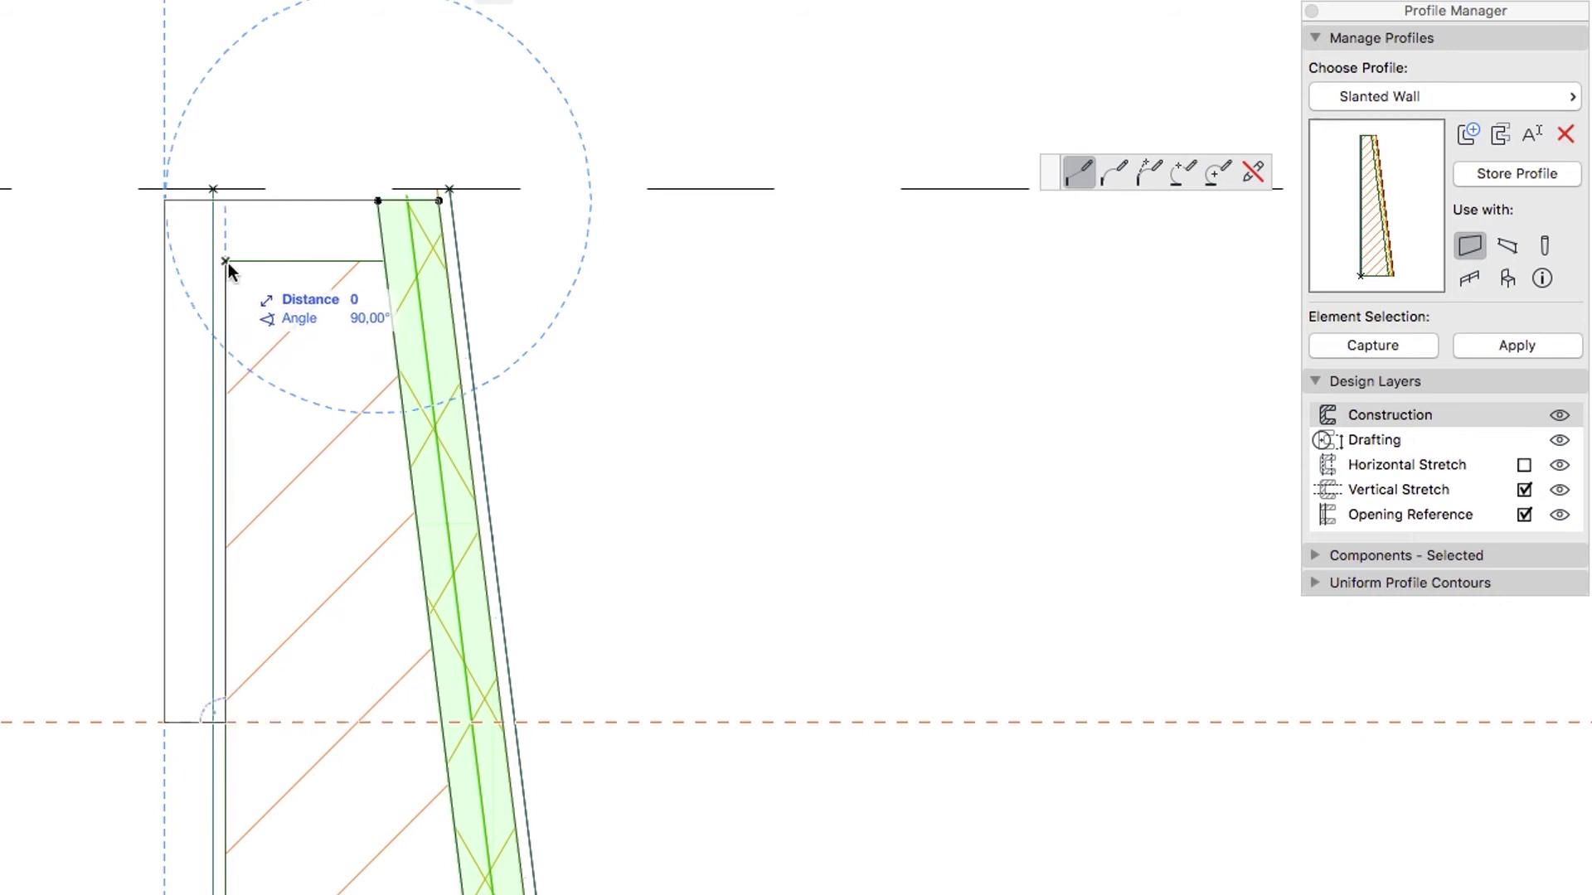
left_click(385, 262)
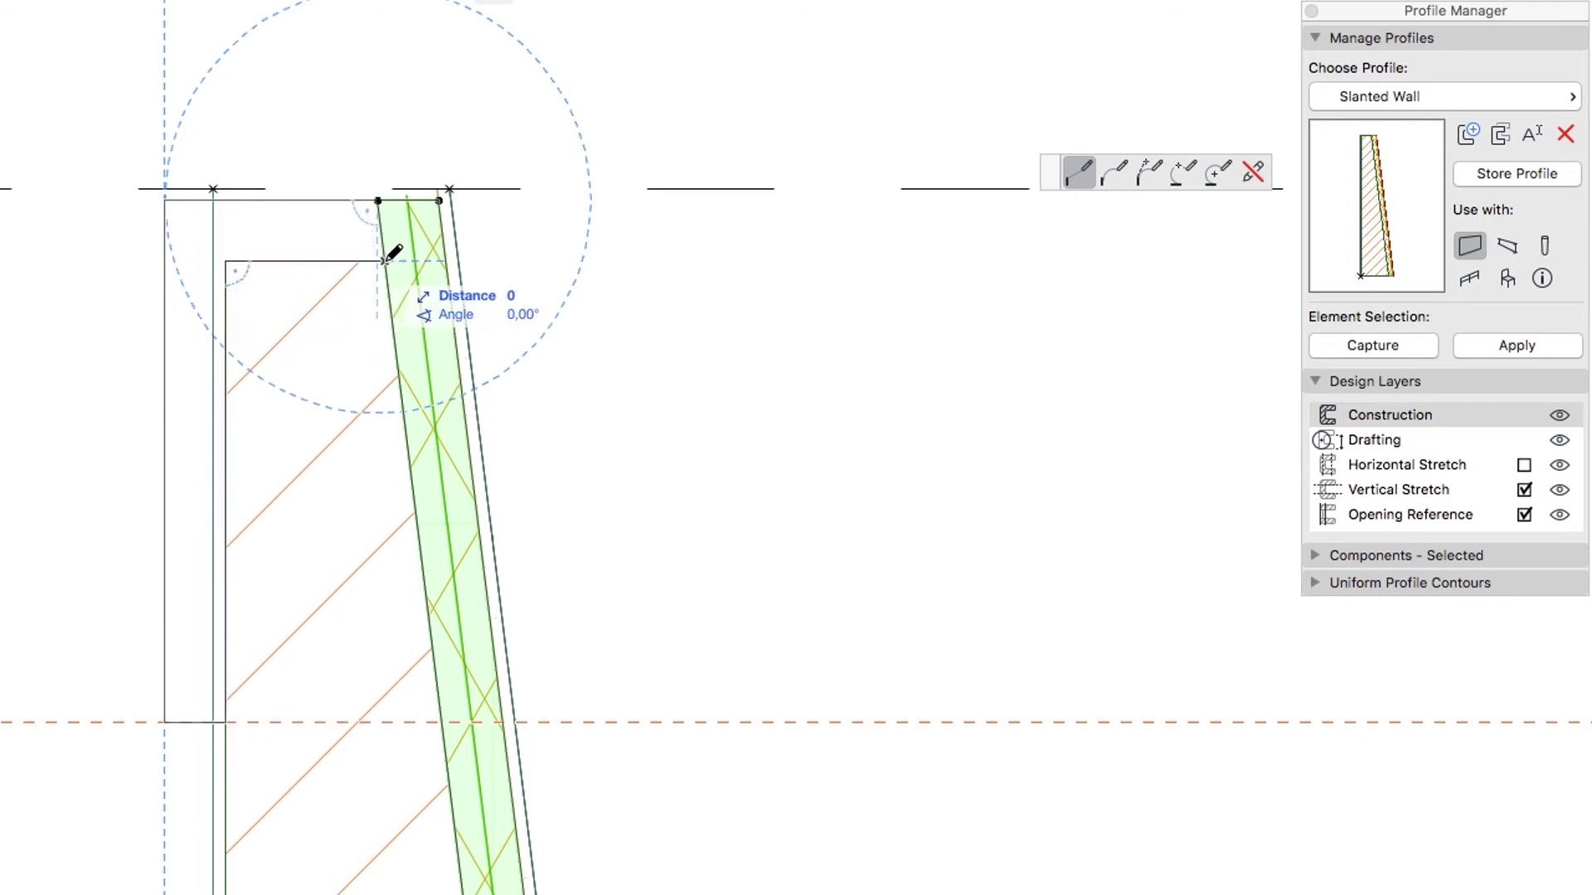
left_click(379, 200)
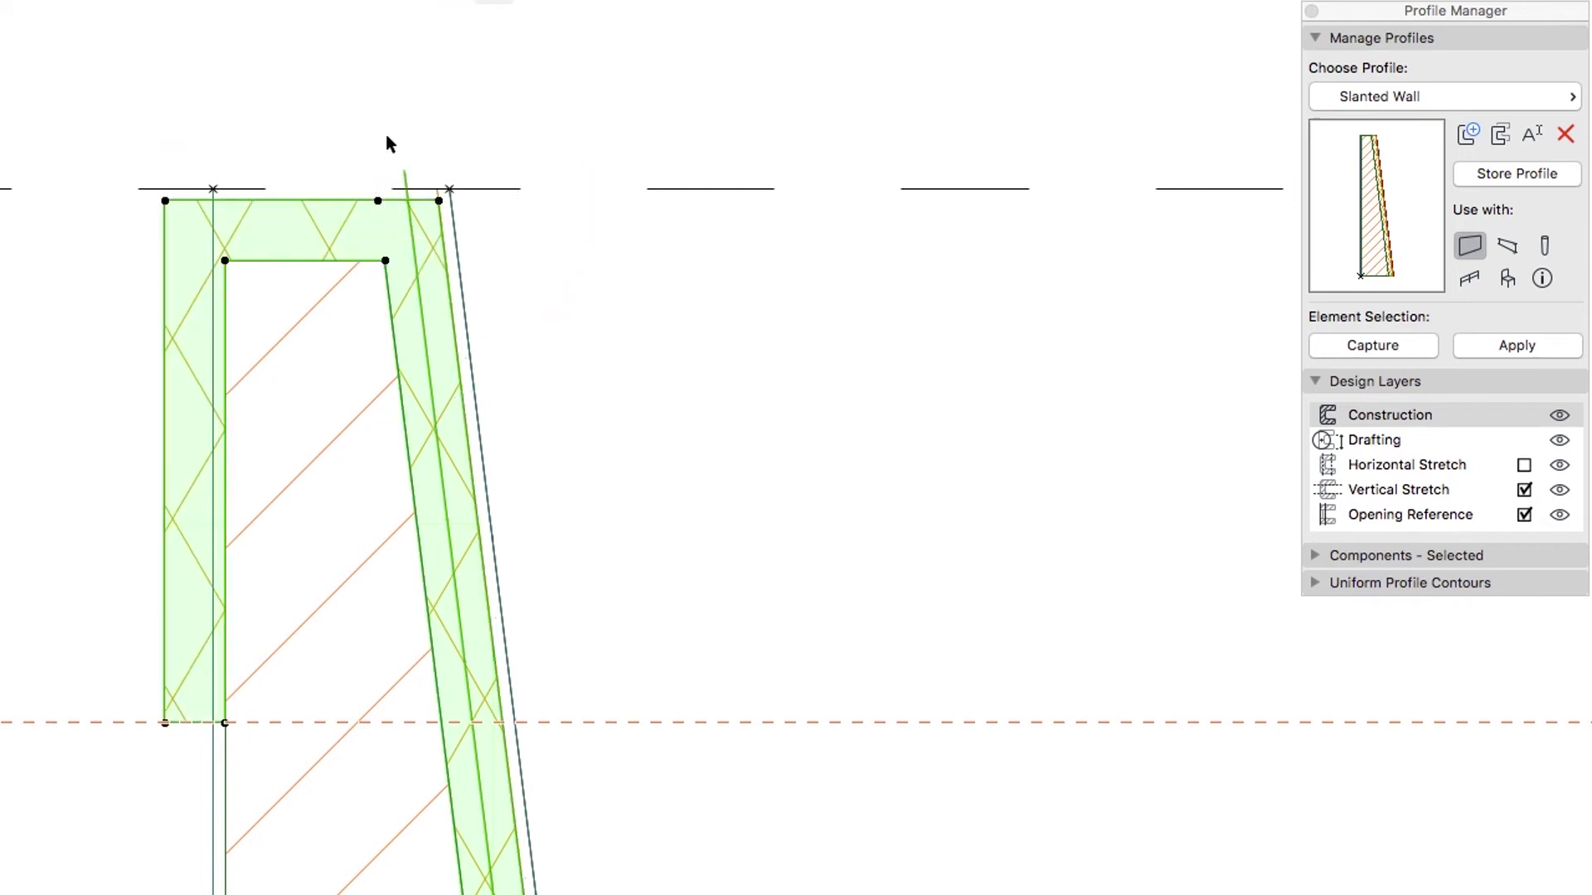
Shift the new insulation fill's top corner right onto the slanted outer edge.
left_click(379, 200)
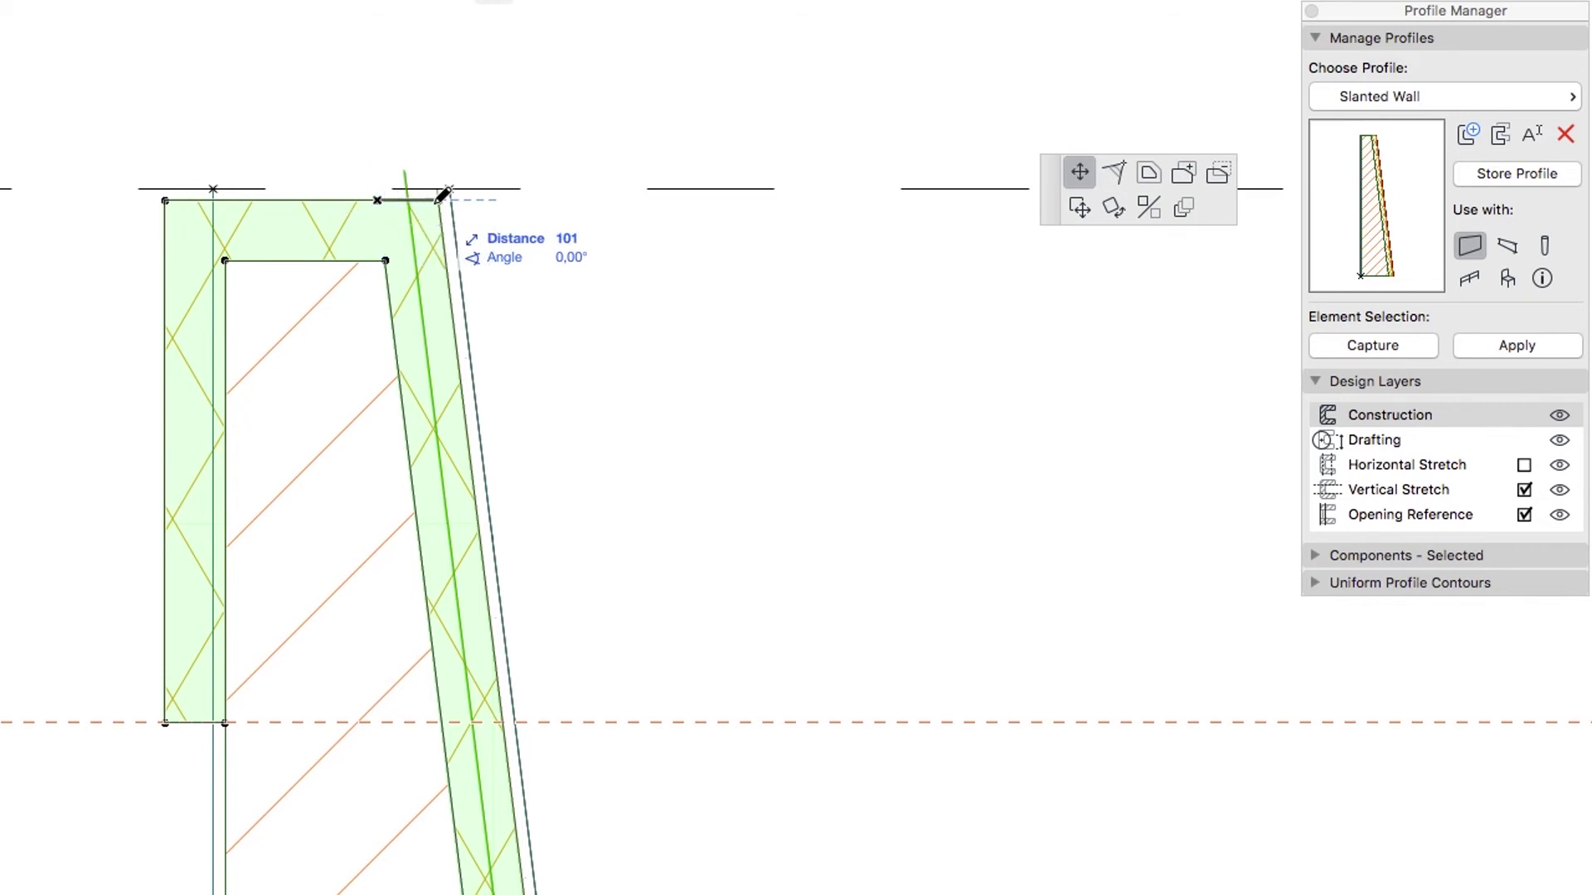
left_click(439, 201)
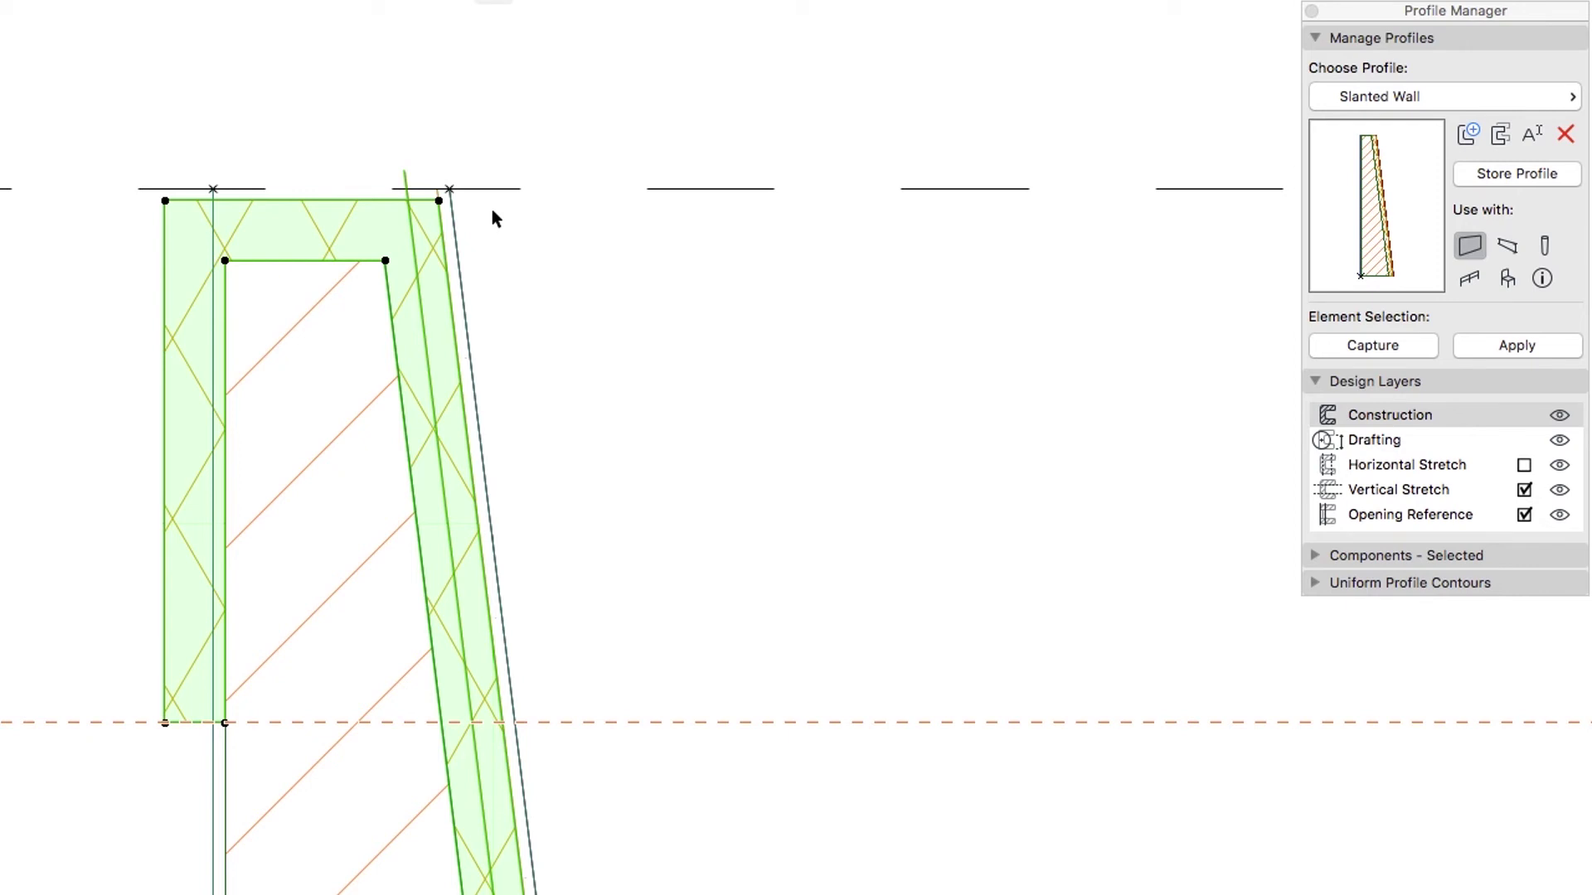
key("Escape")
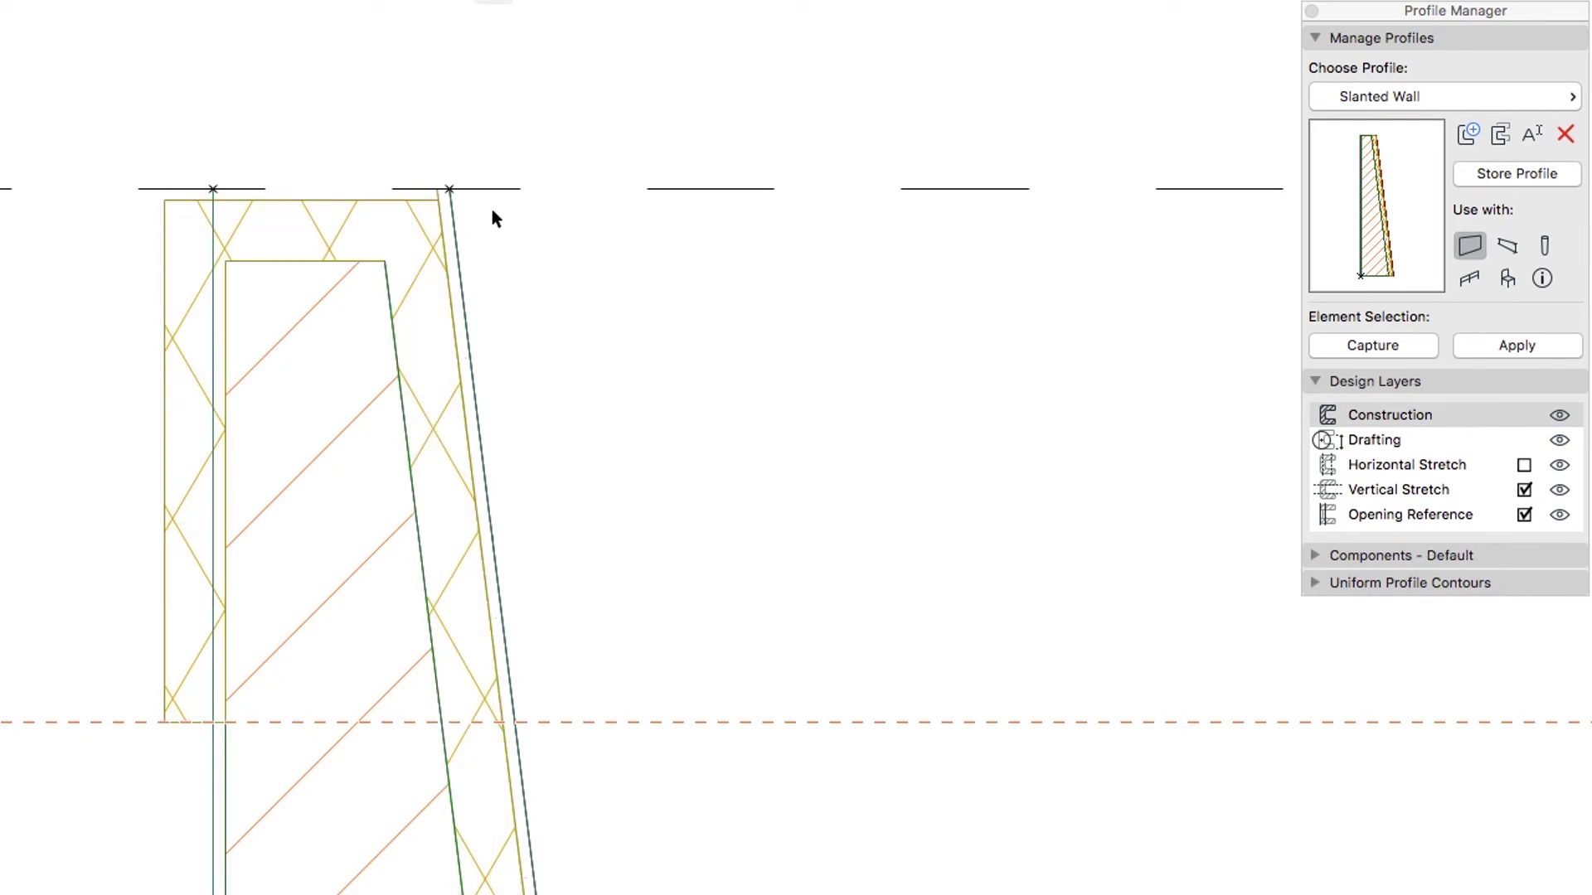
Extend the thin outer skin with a 20 mm strip down the inner face and across the top.
left_click(452, 219)
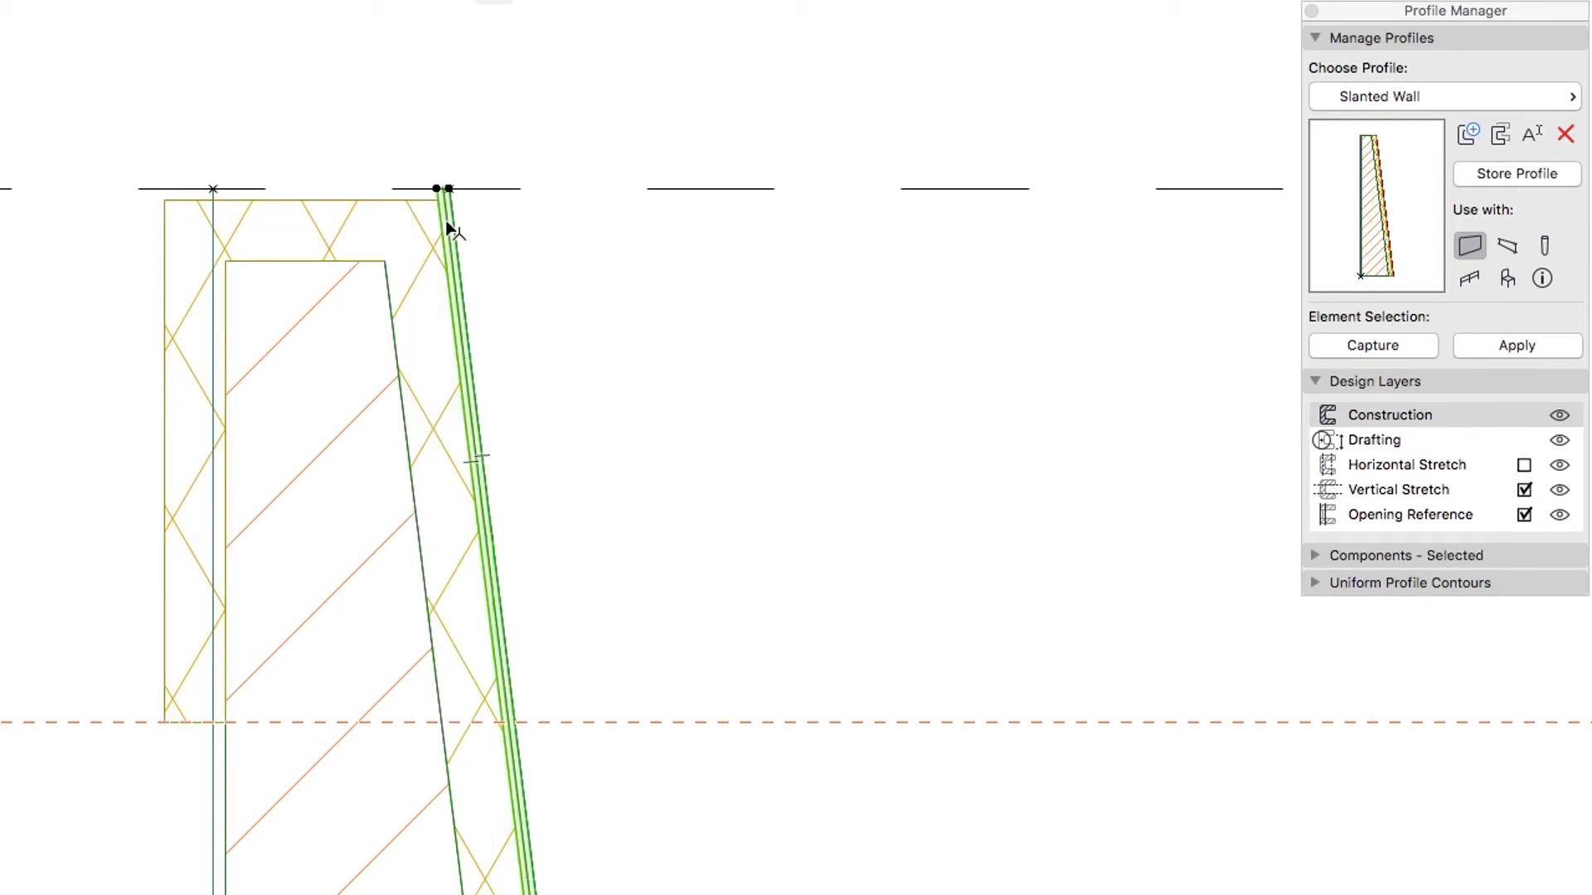
left_click(443, 221)
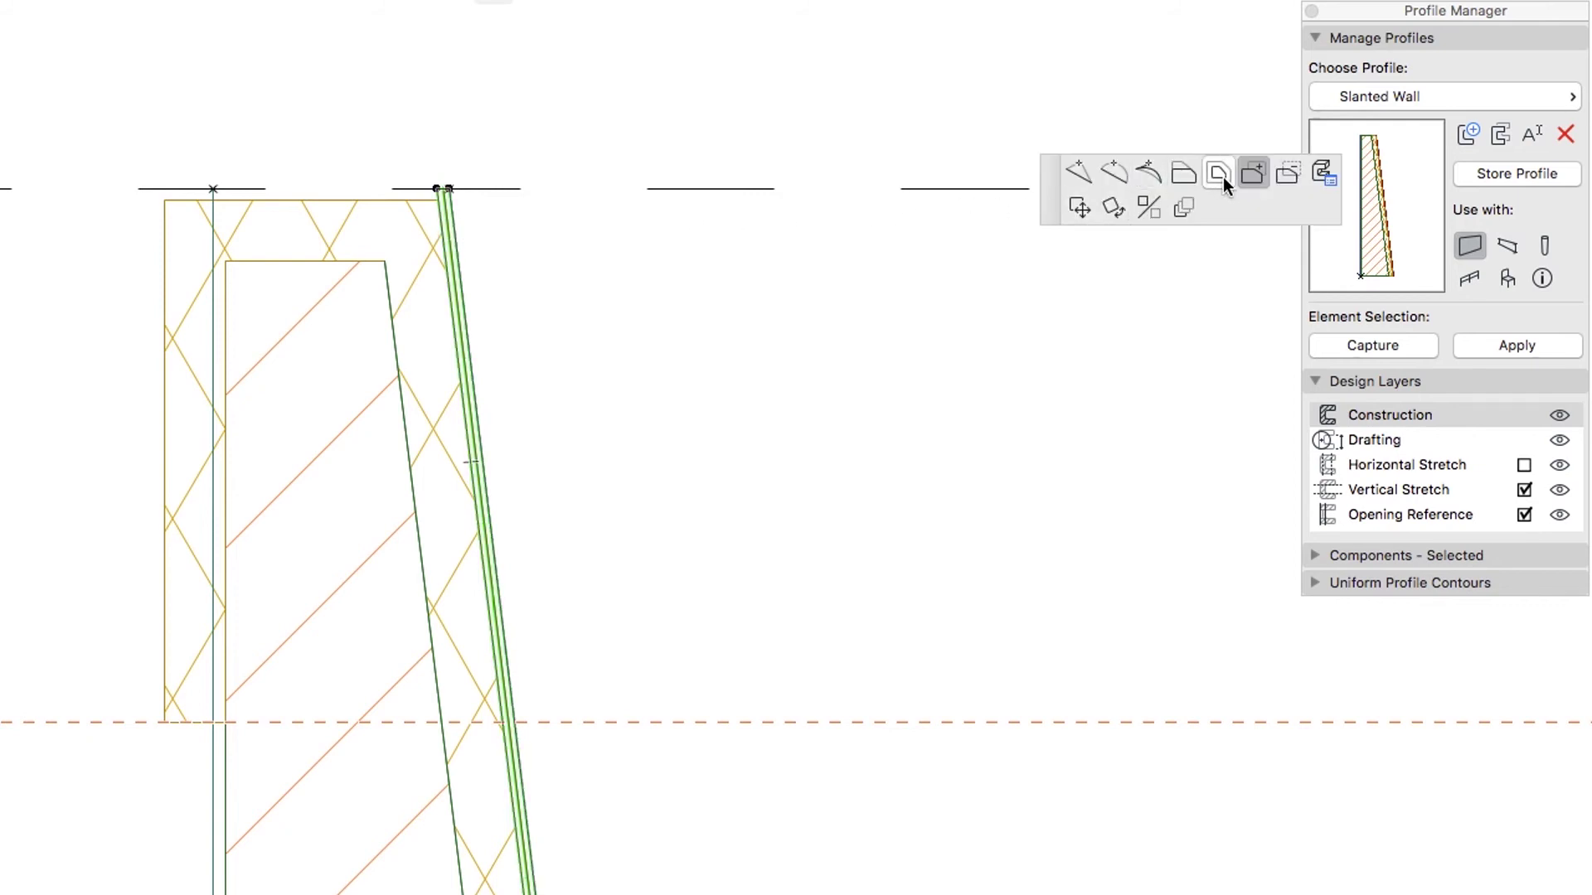
left_click(1251, 174)
left_click(437, 190)
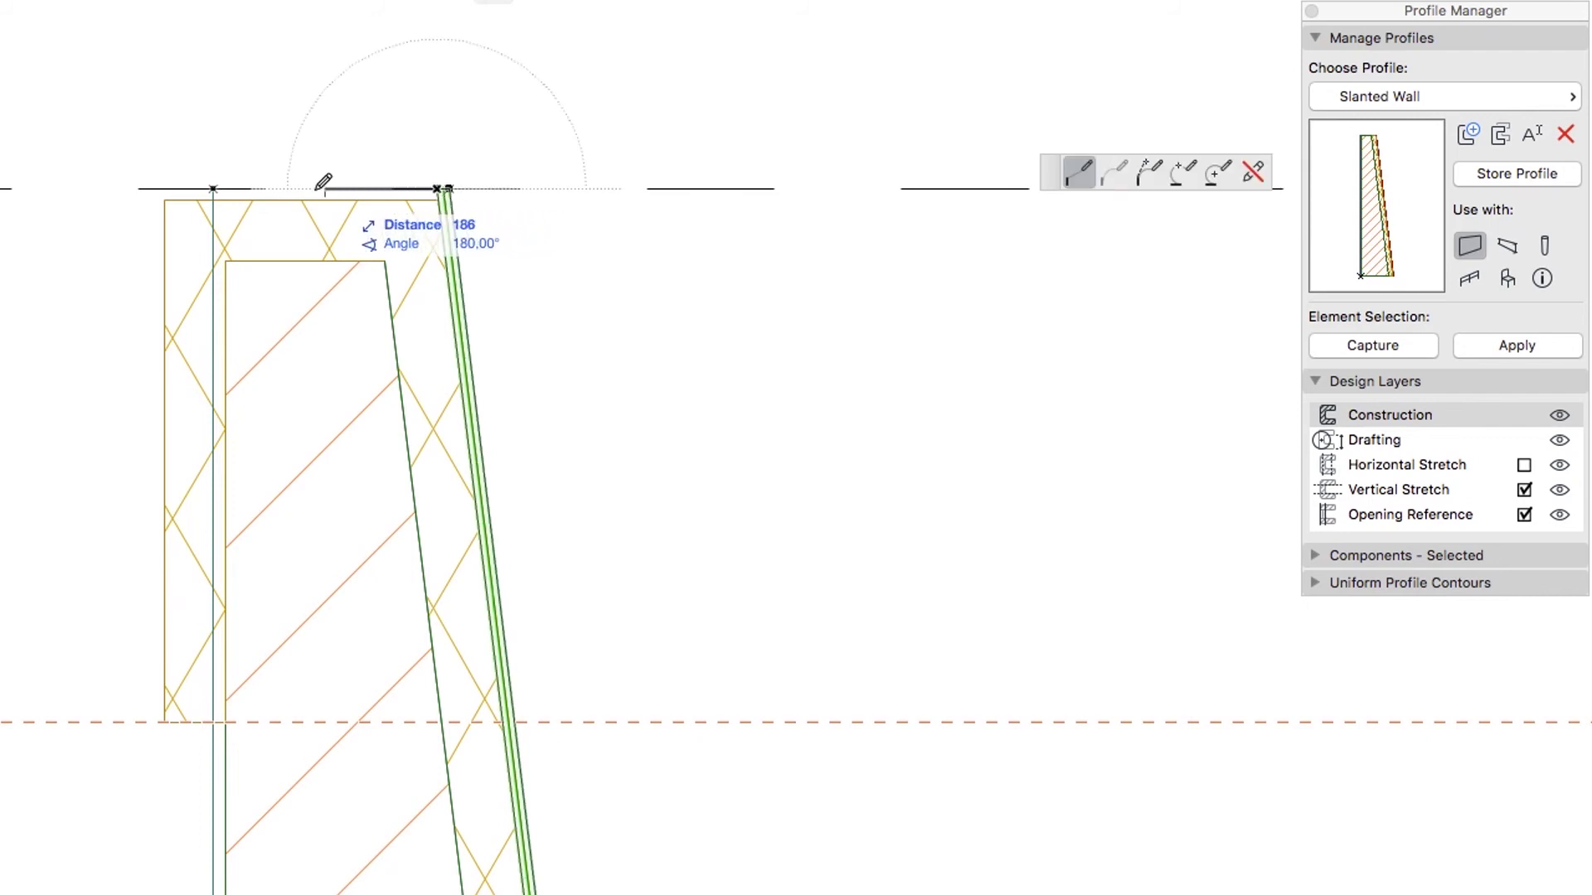
key("Tab")
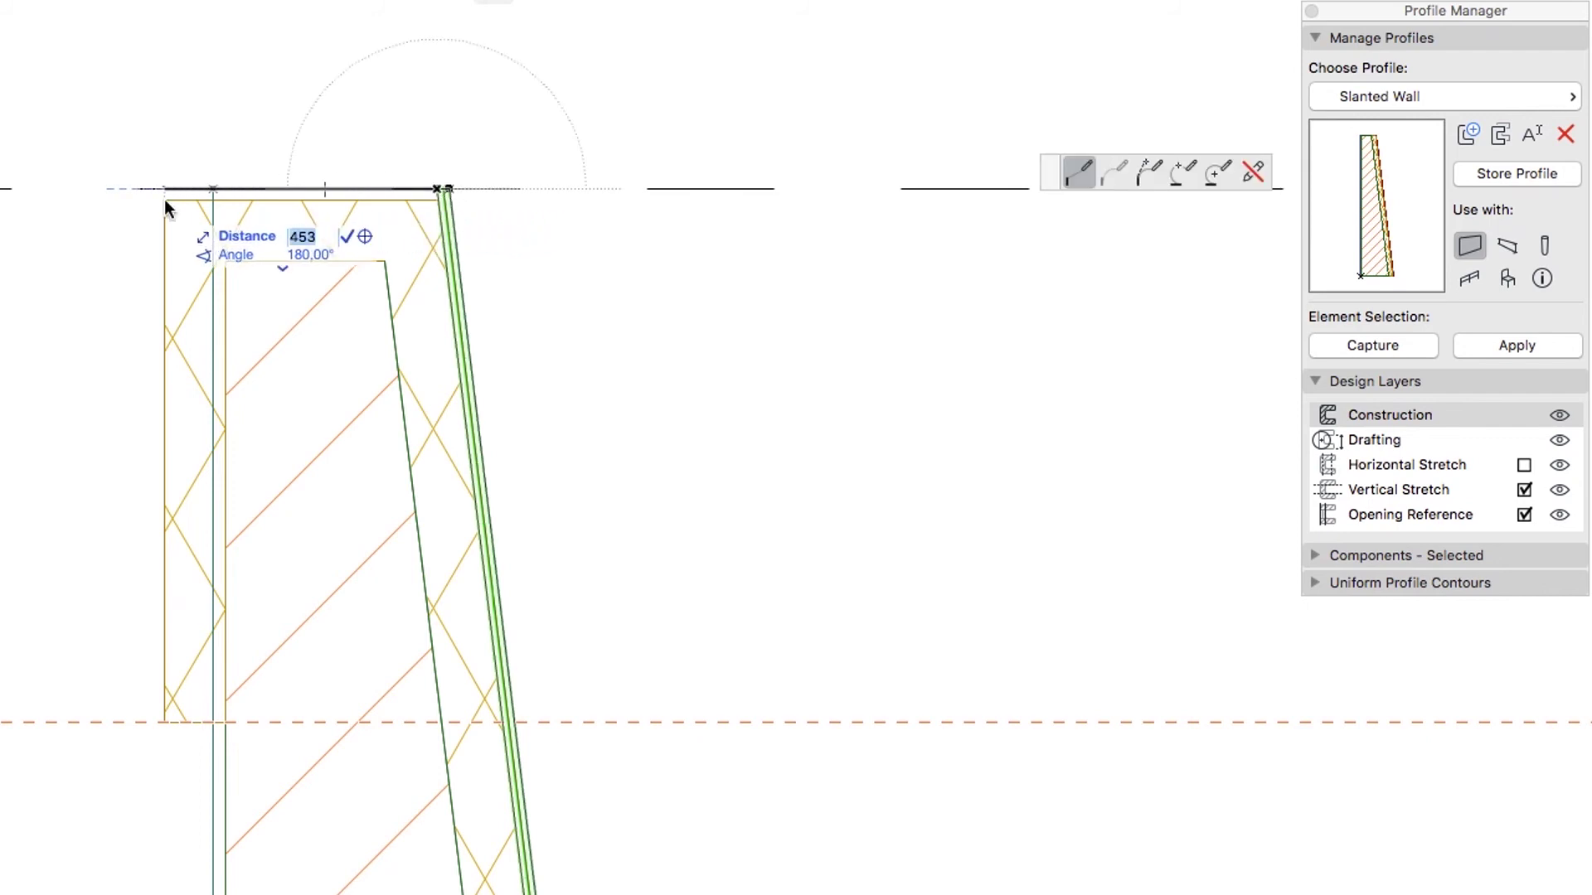
type("20")
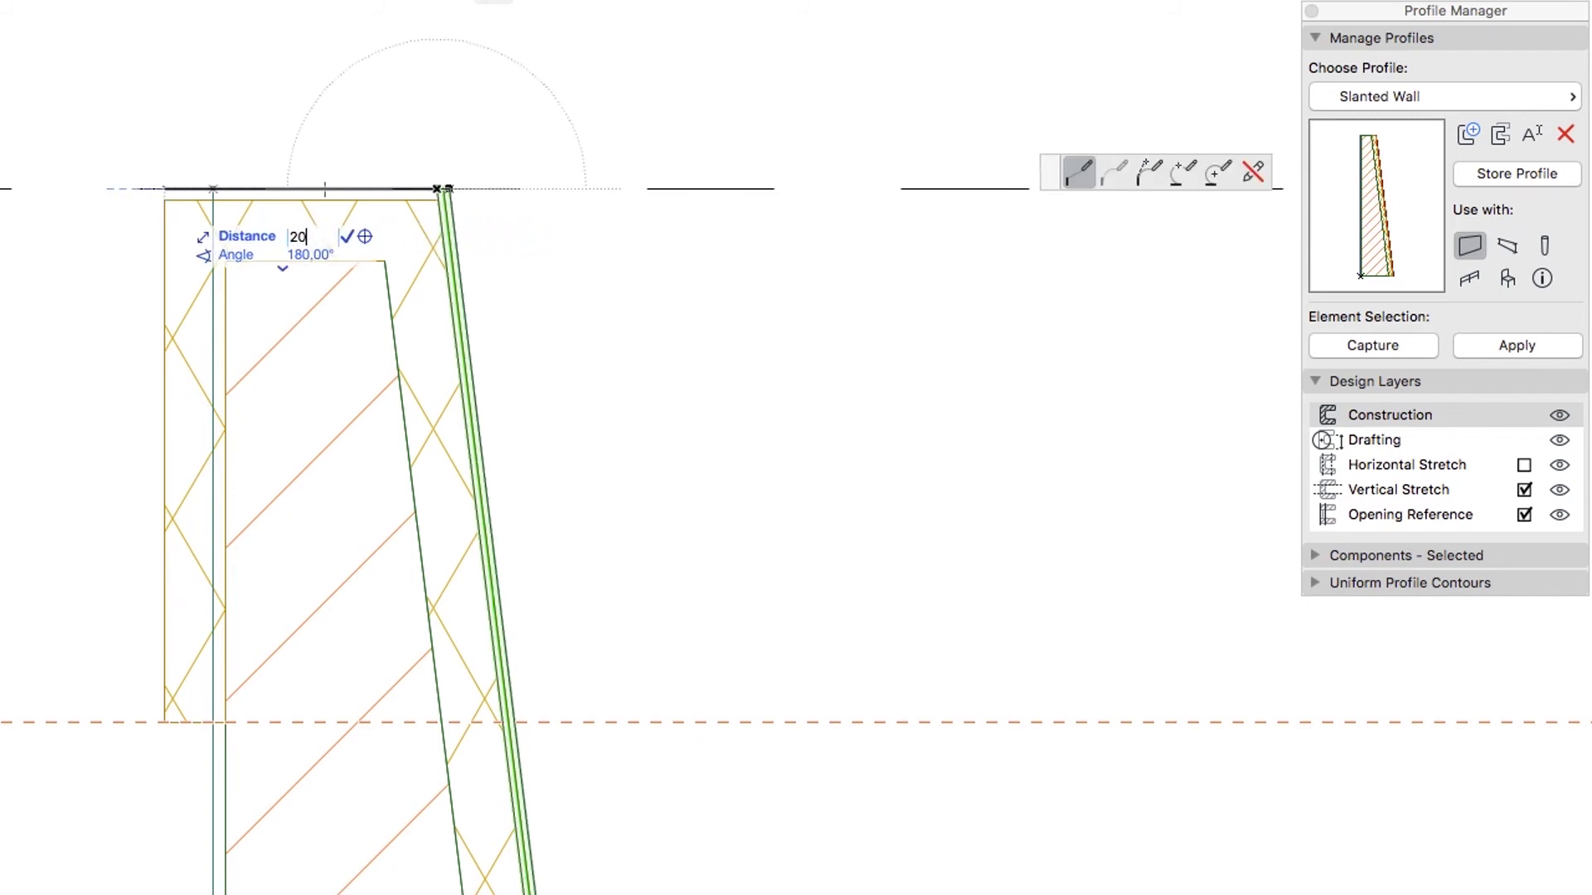
left_click(152, 189)
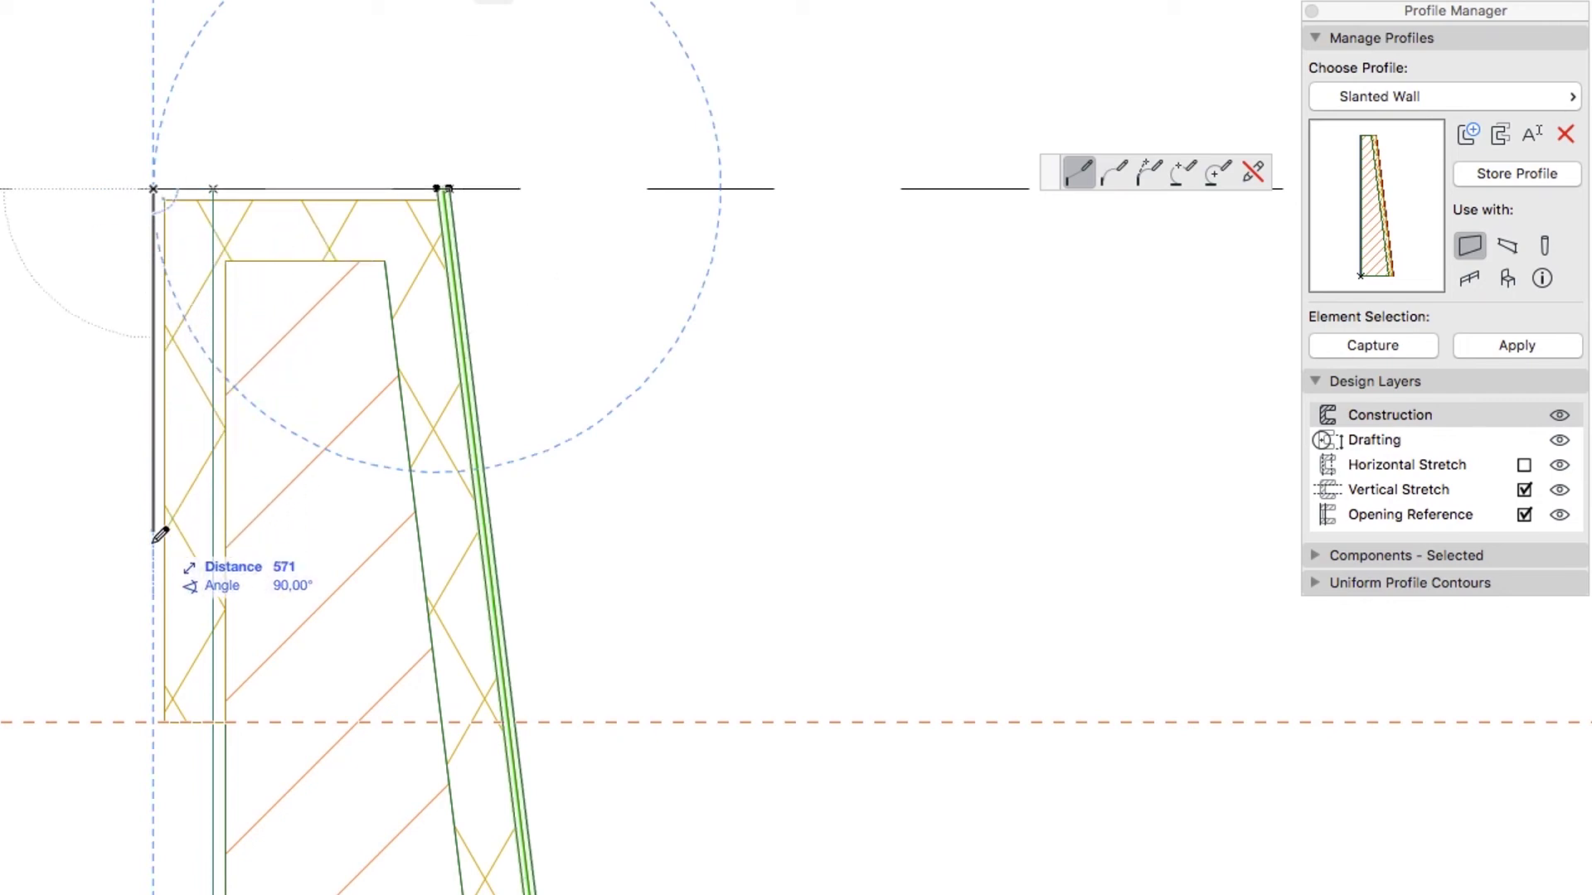
left_click(153, 721)
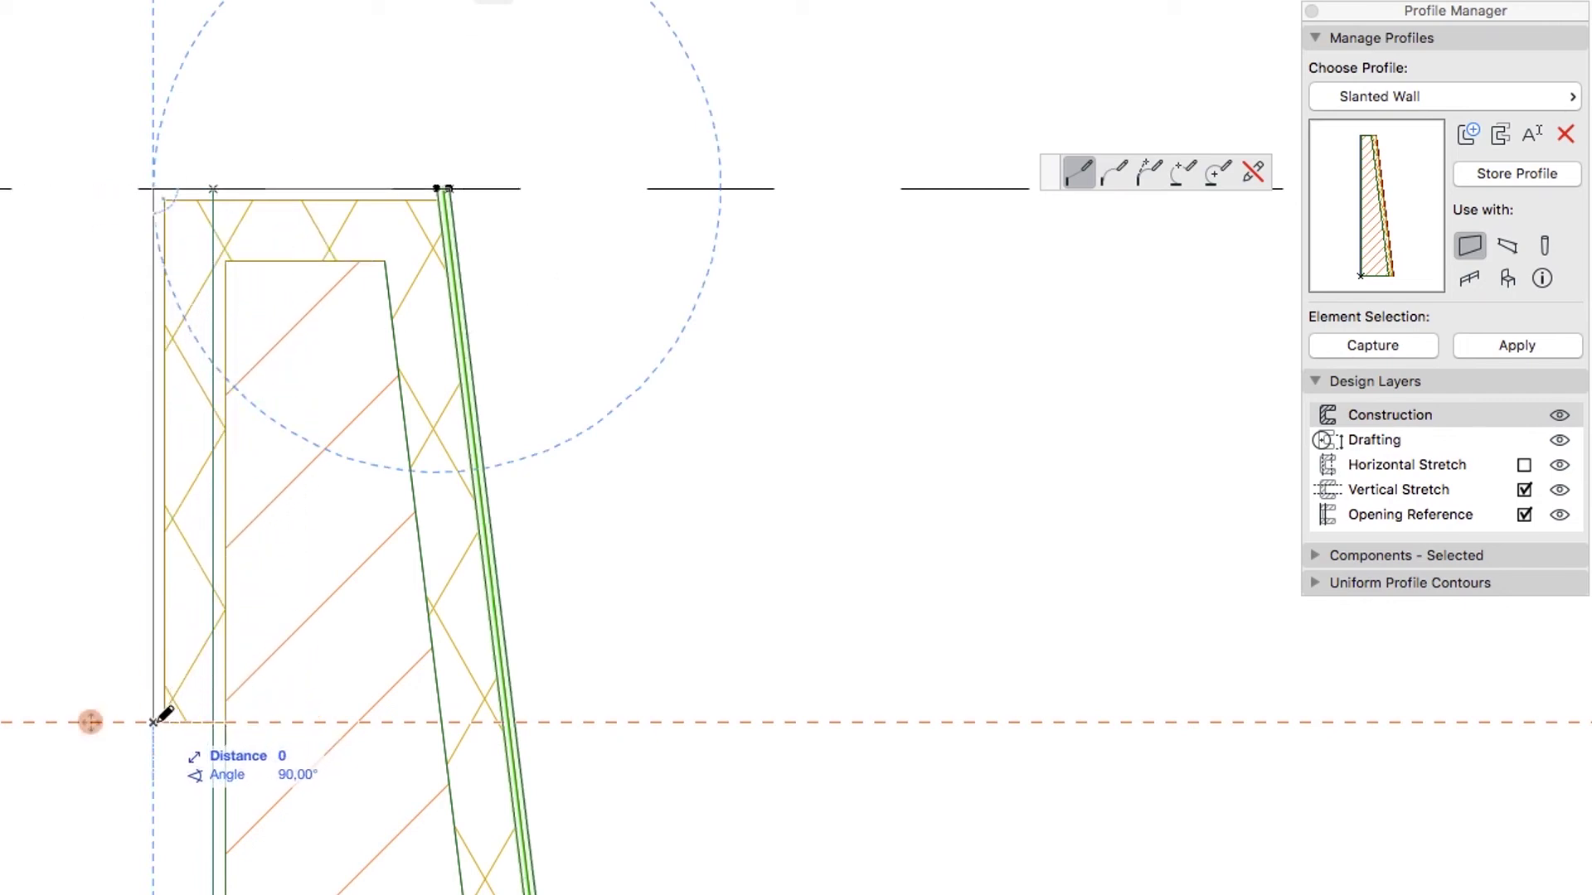
left_click(164, 722)
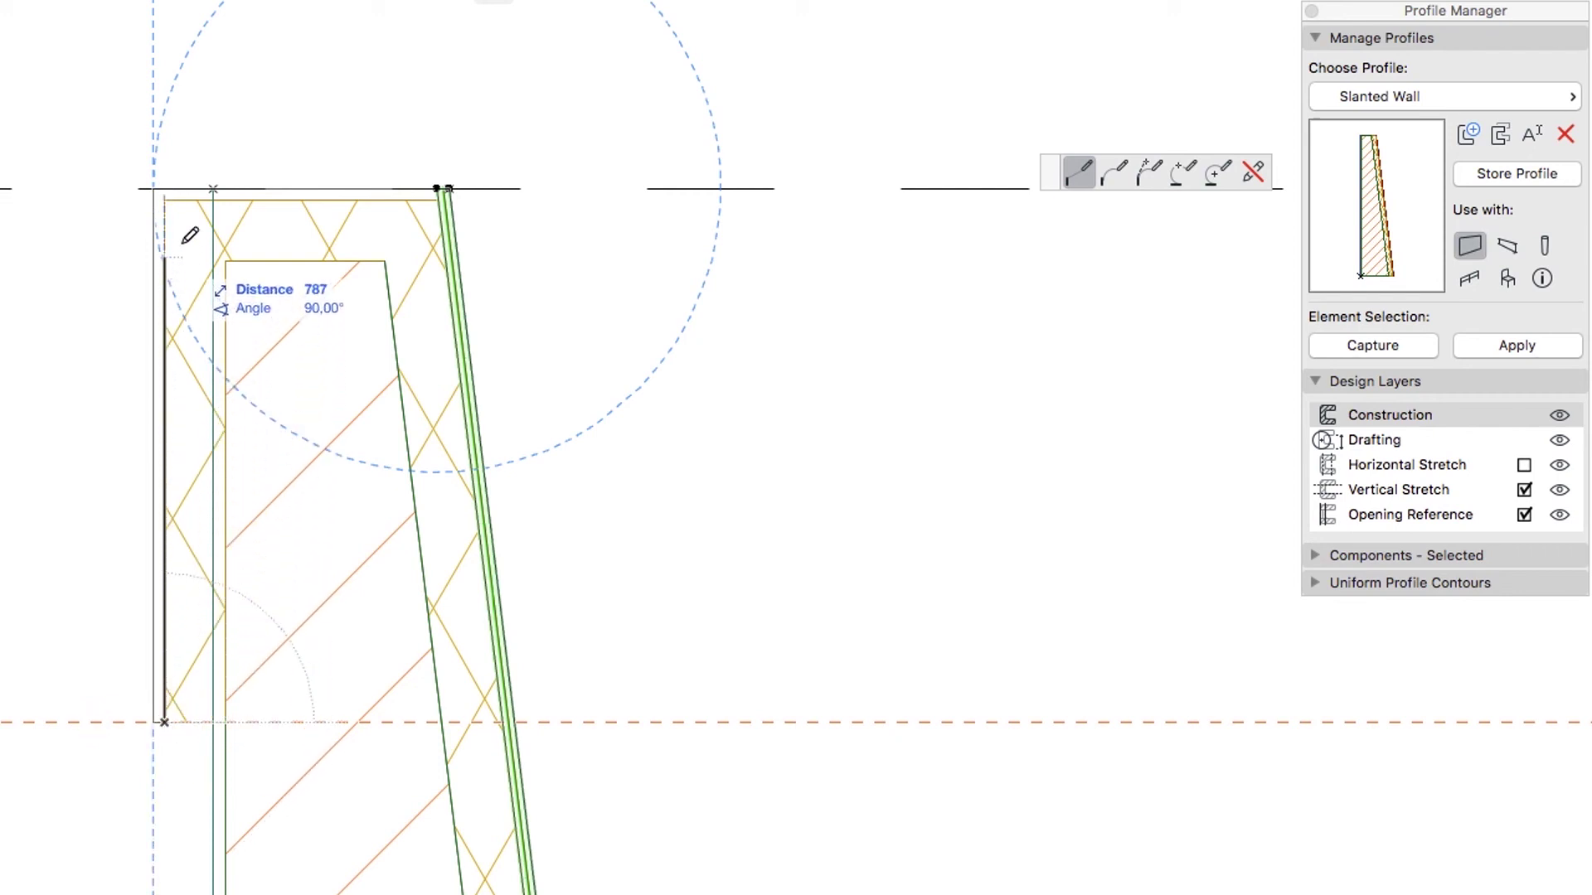
left_click(165, 200)
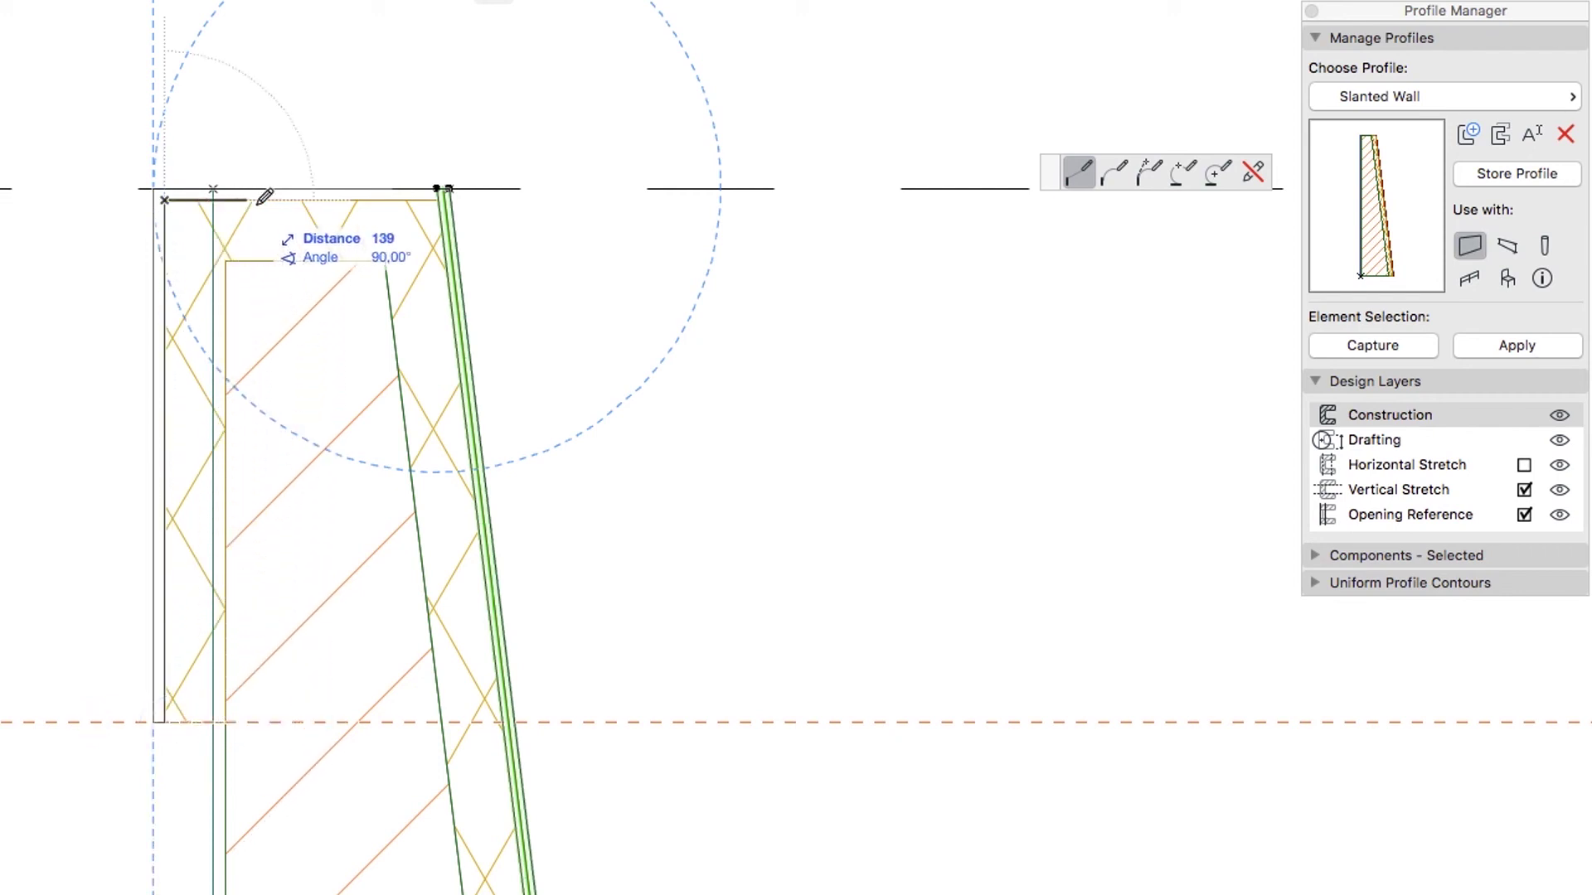
left_click(447, 199)
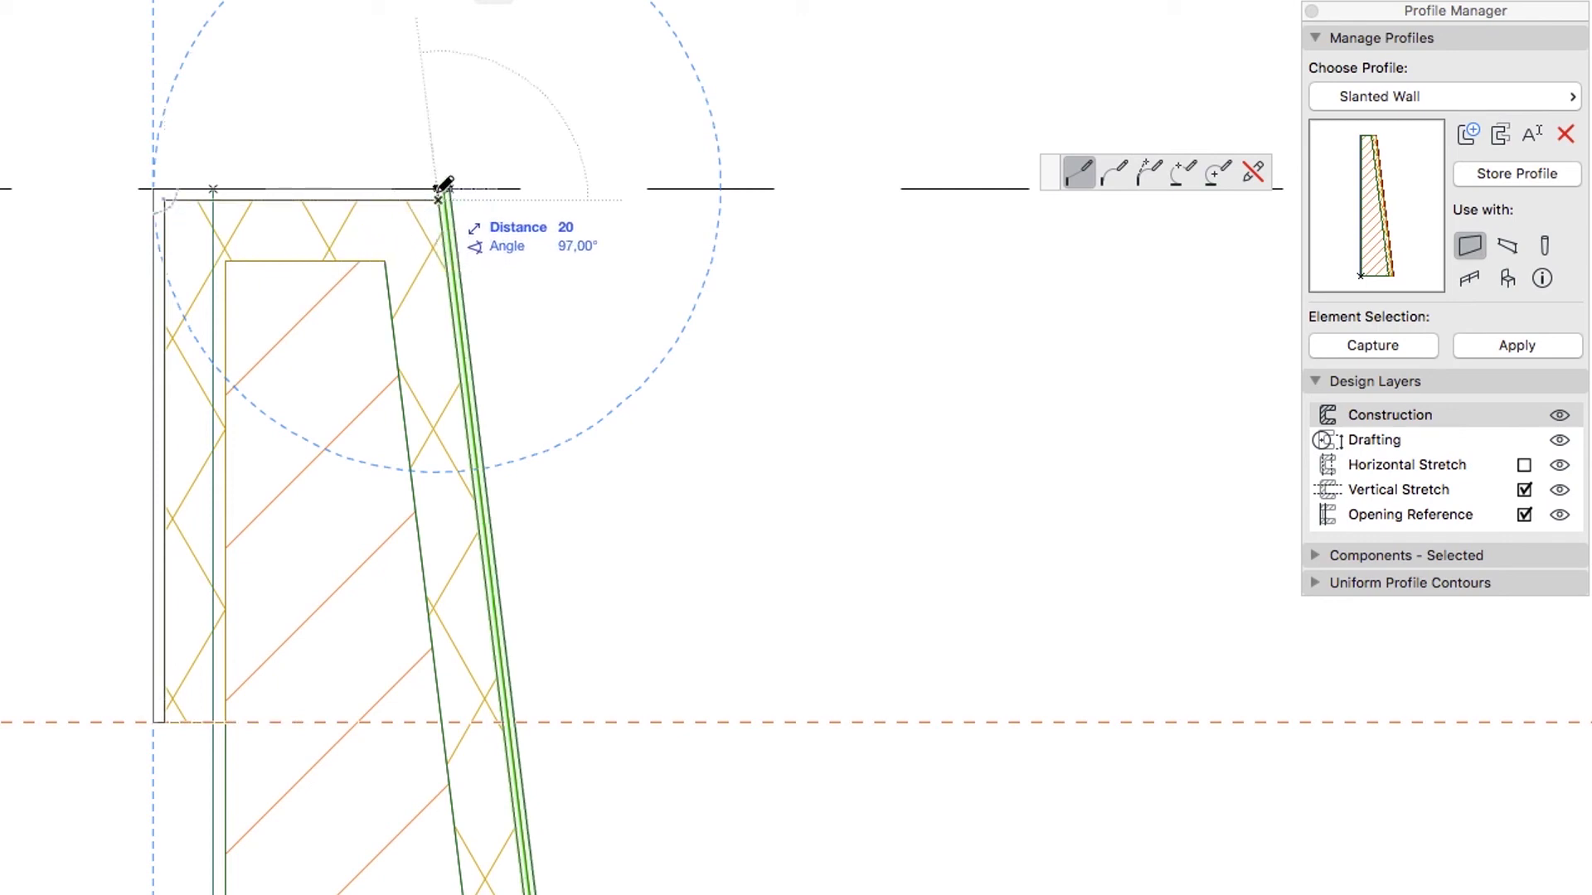
left_click(438, 190)
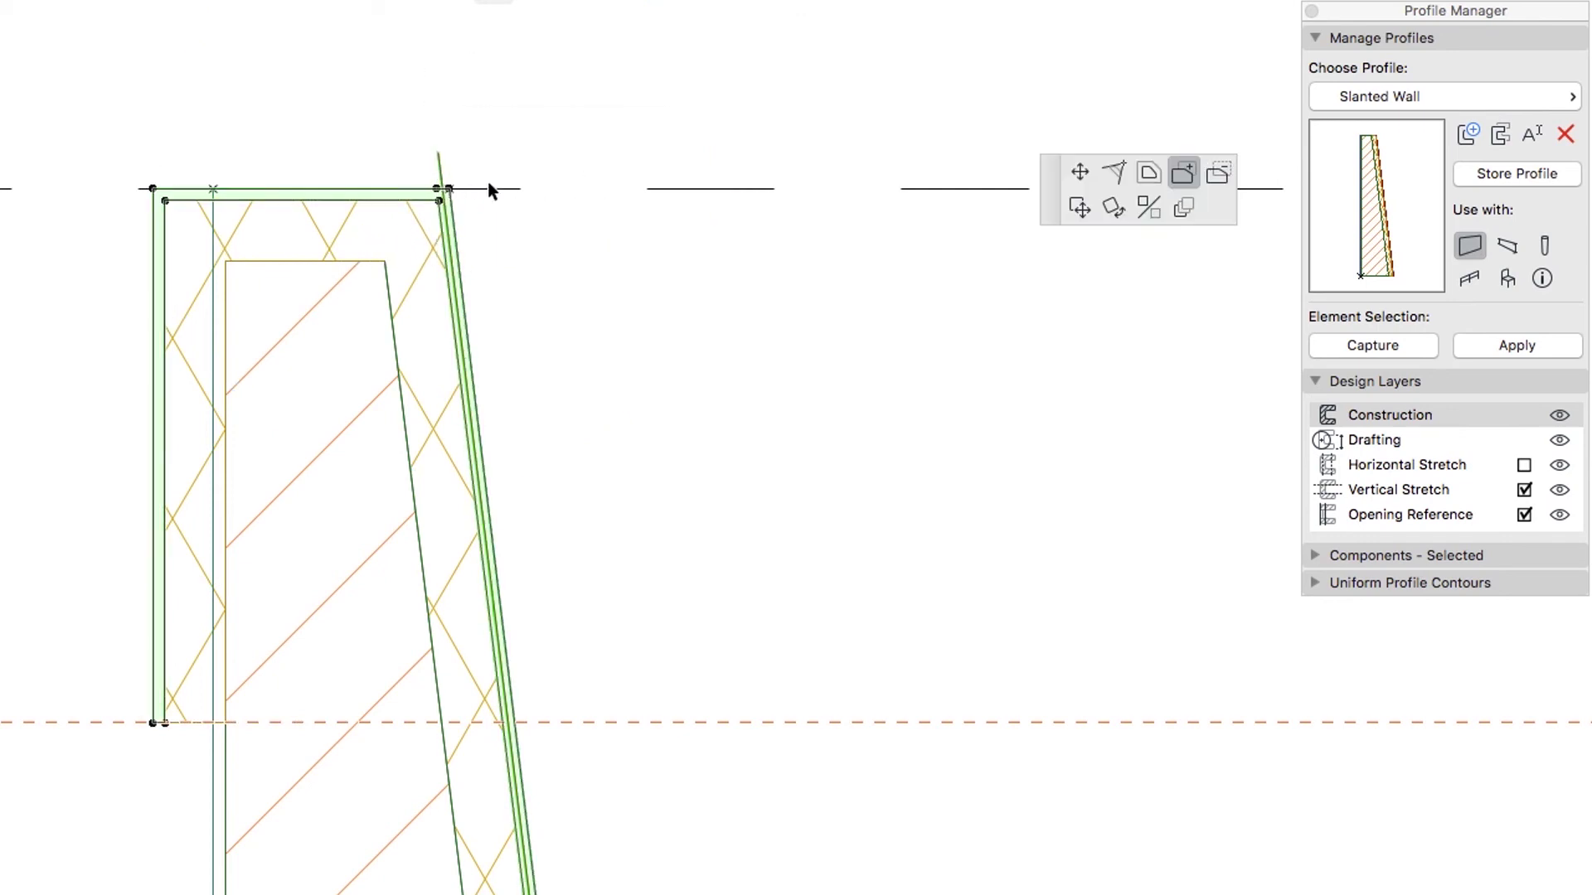
Move the new skin's top-right corner 20 to the right to meet the slanted skin.
left_click(1079, 174)
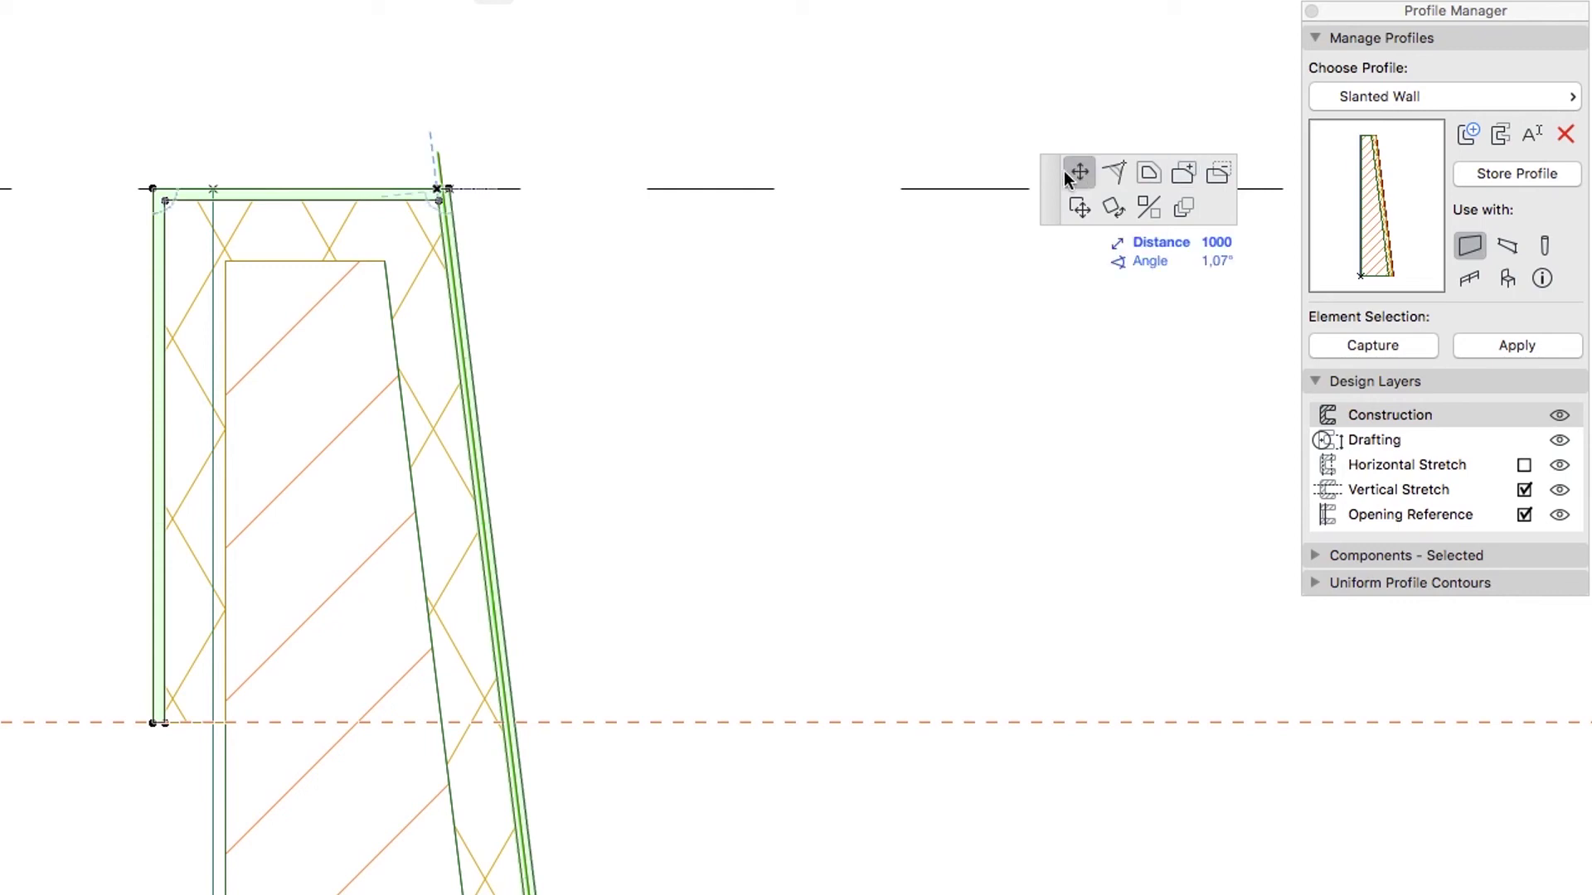
left_click(449, 189)
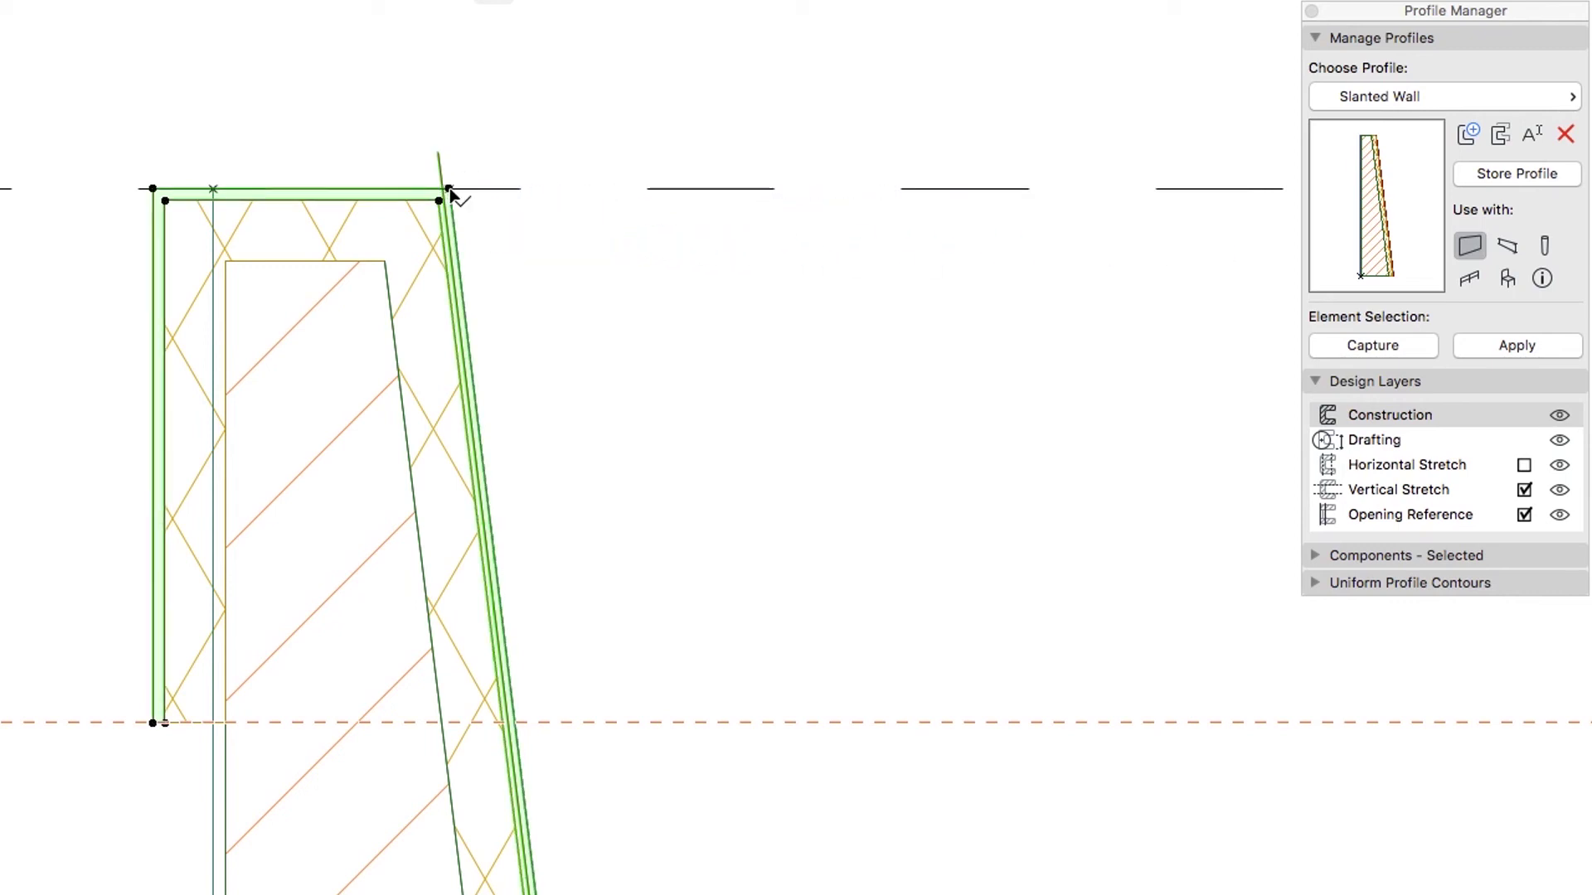
left_click(536, 150)
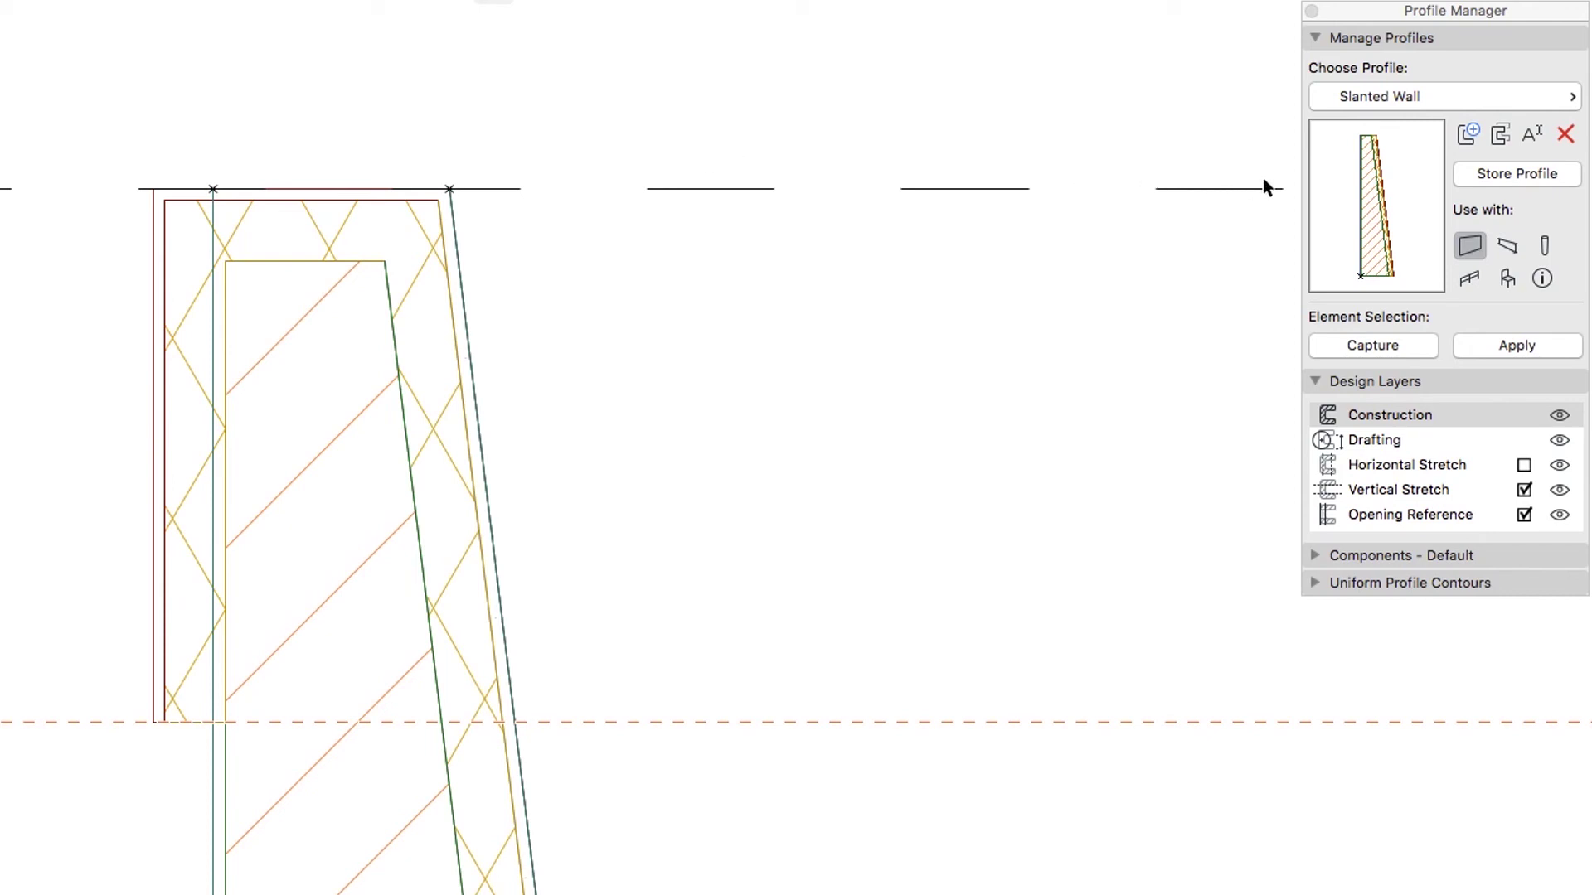
Store the modified Slanted Wall profile, check it in S-01 Building Section, and close the Profile Manager.
left_click(1466, 176)
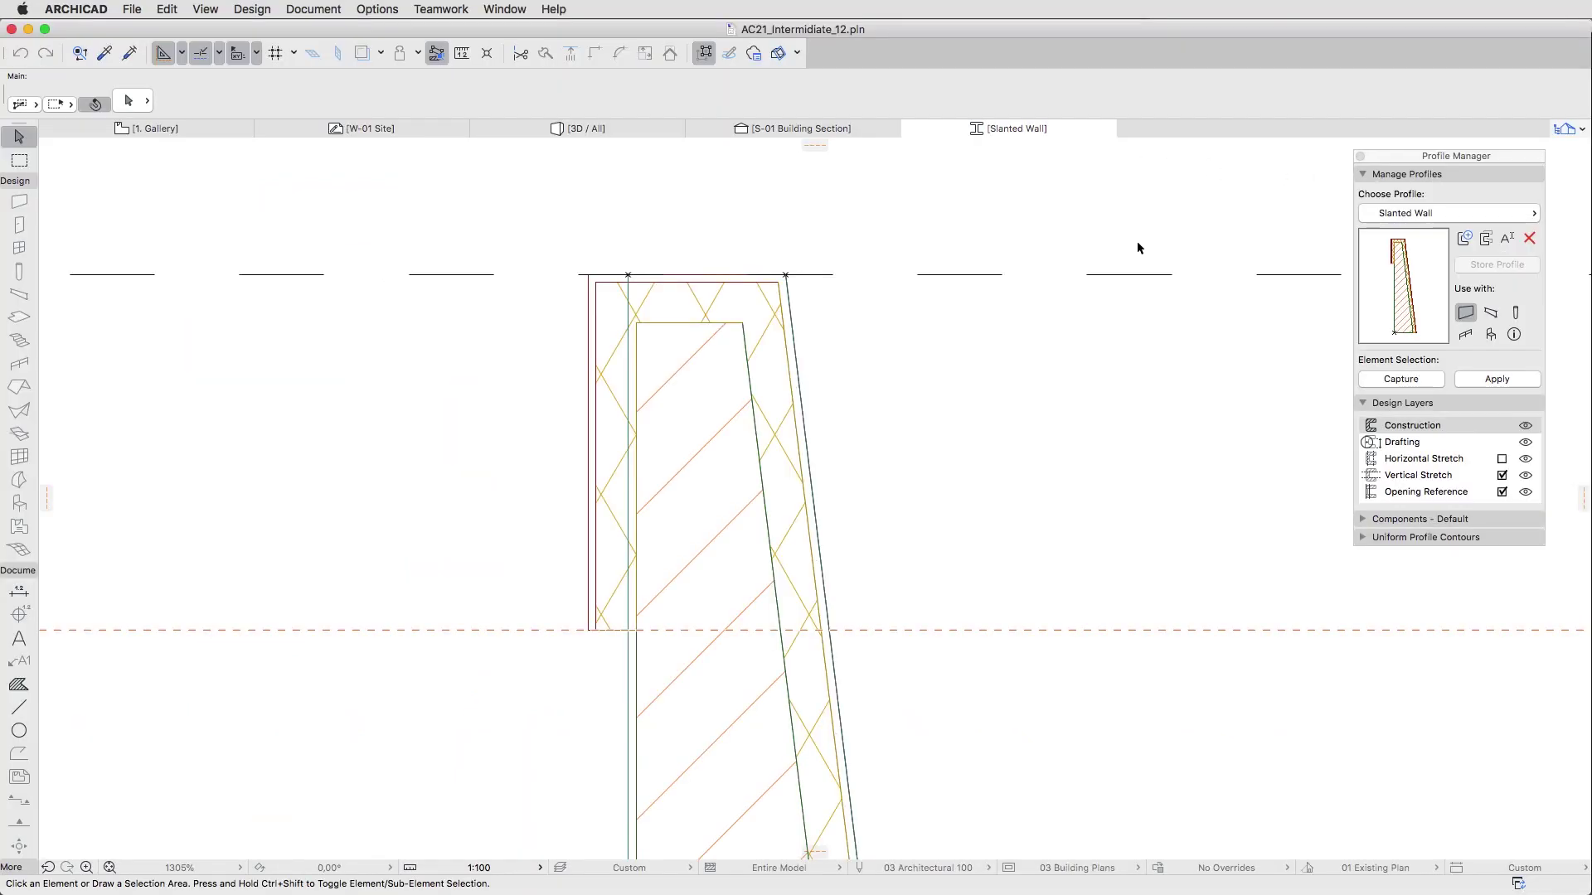
left_click(885, 133)
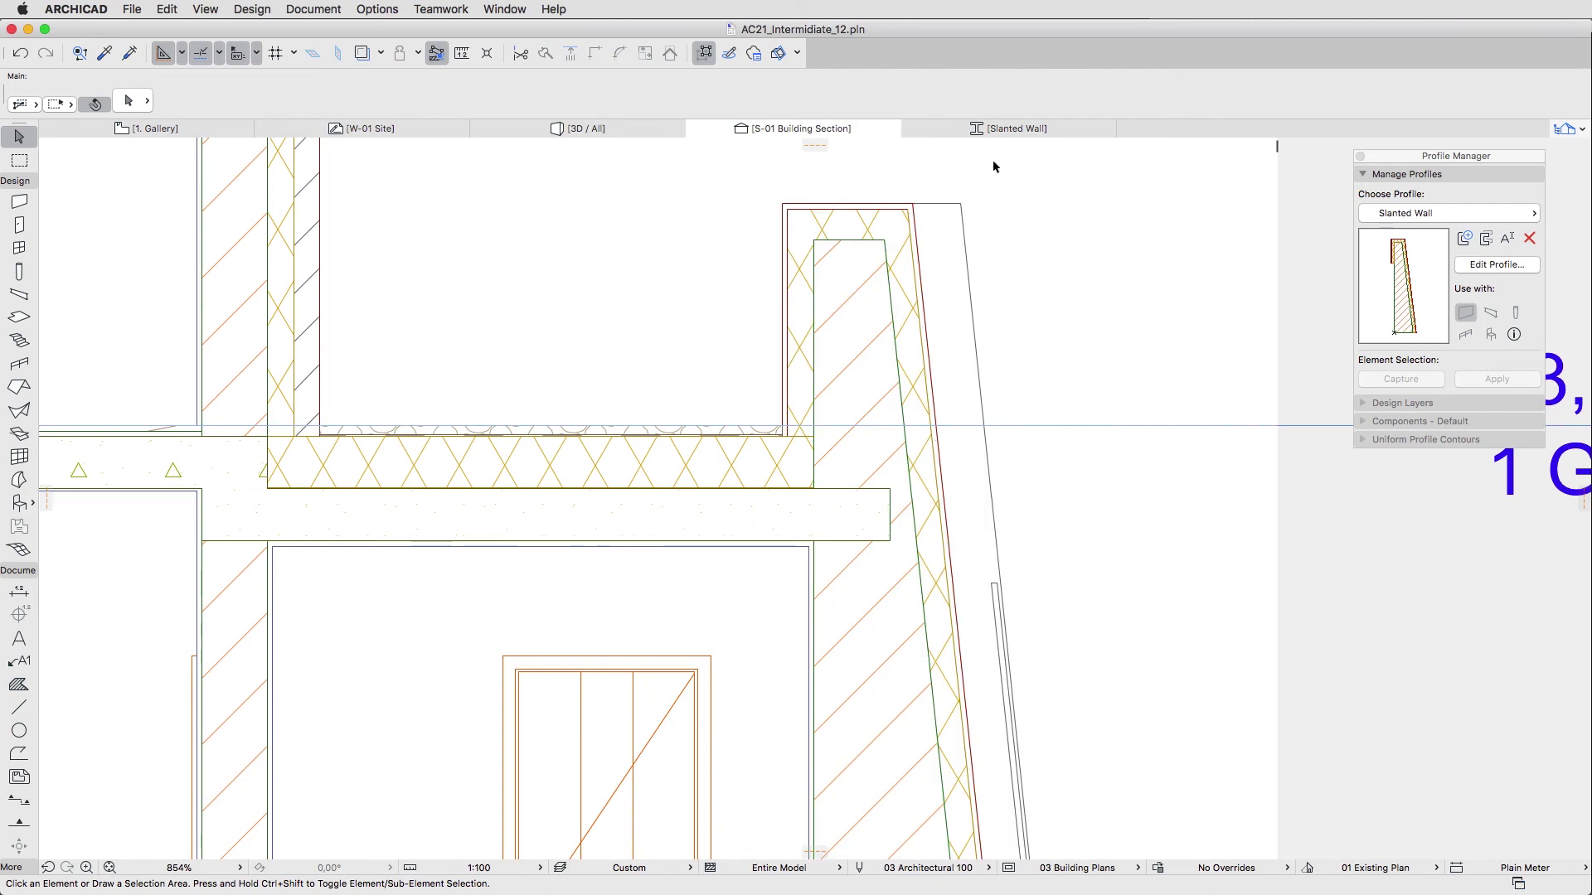
left_click(1360, 156)
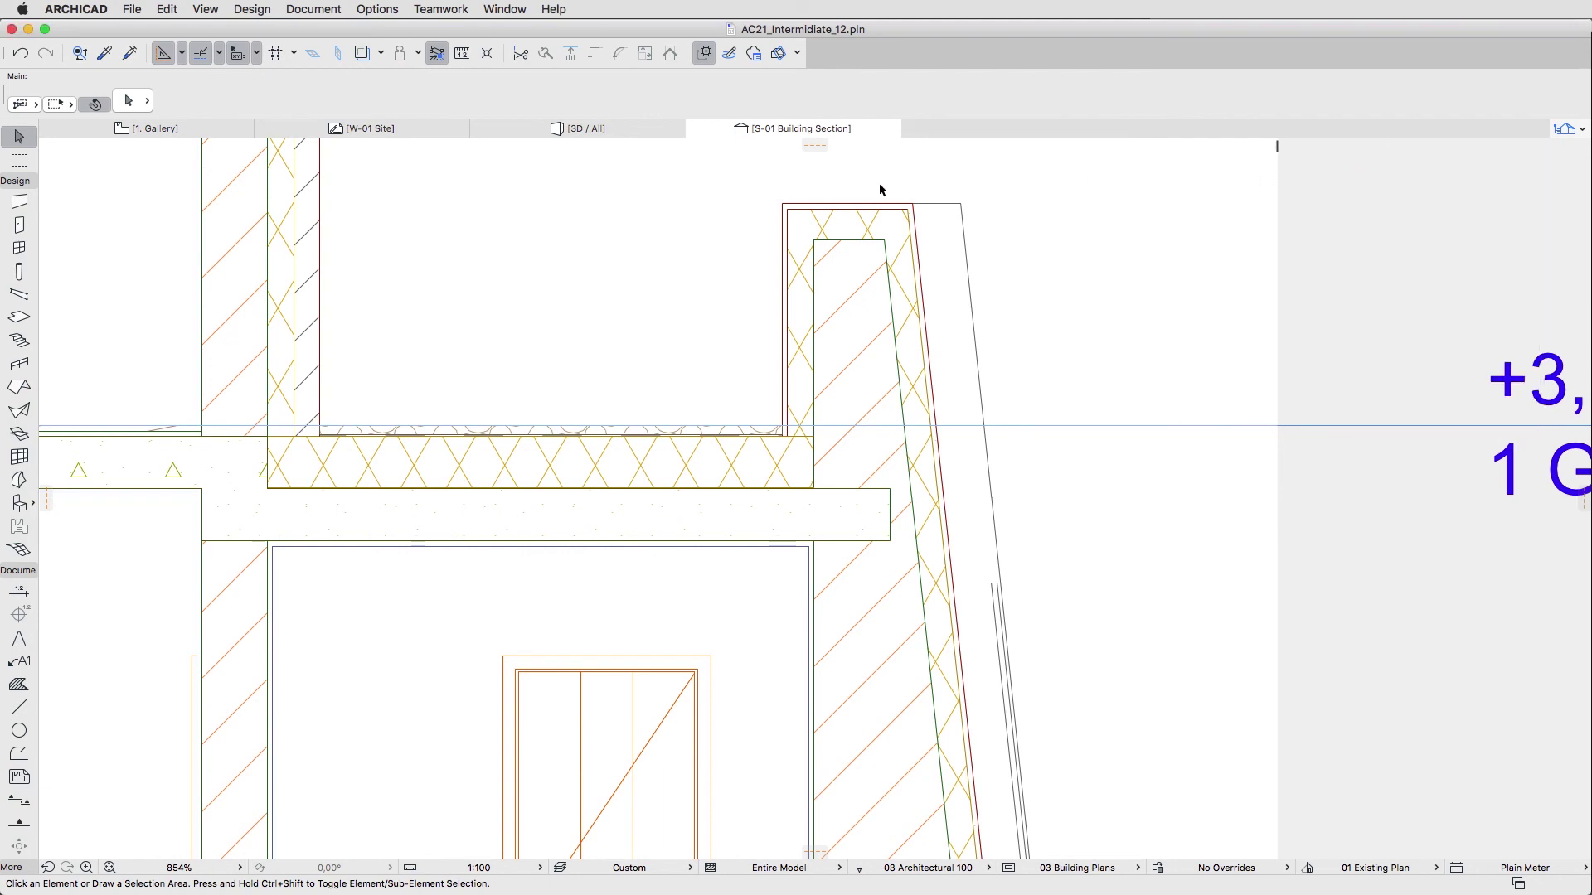
On the 1. Gallery plan, set both curved wall segments' Top height to 3950.
left_click(232, 126)
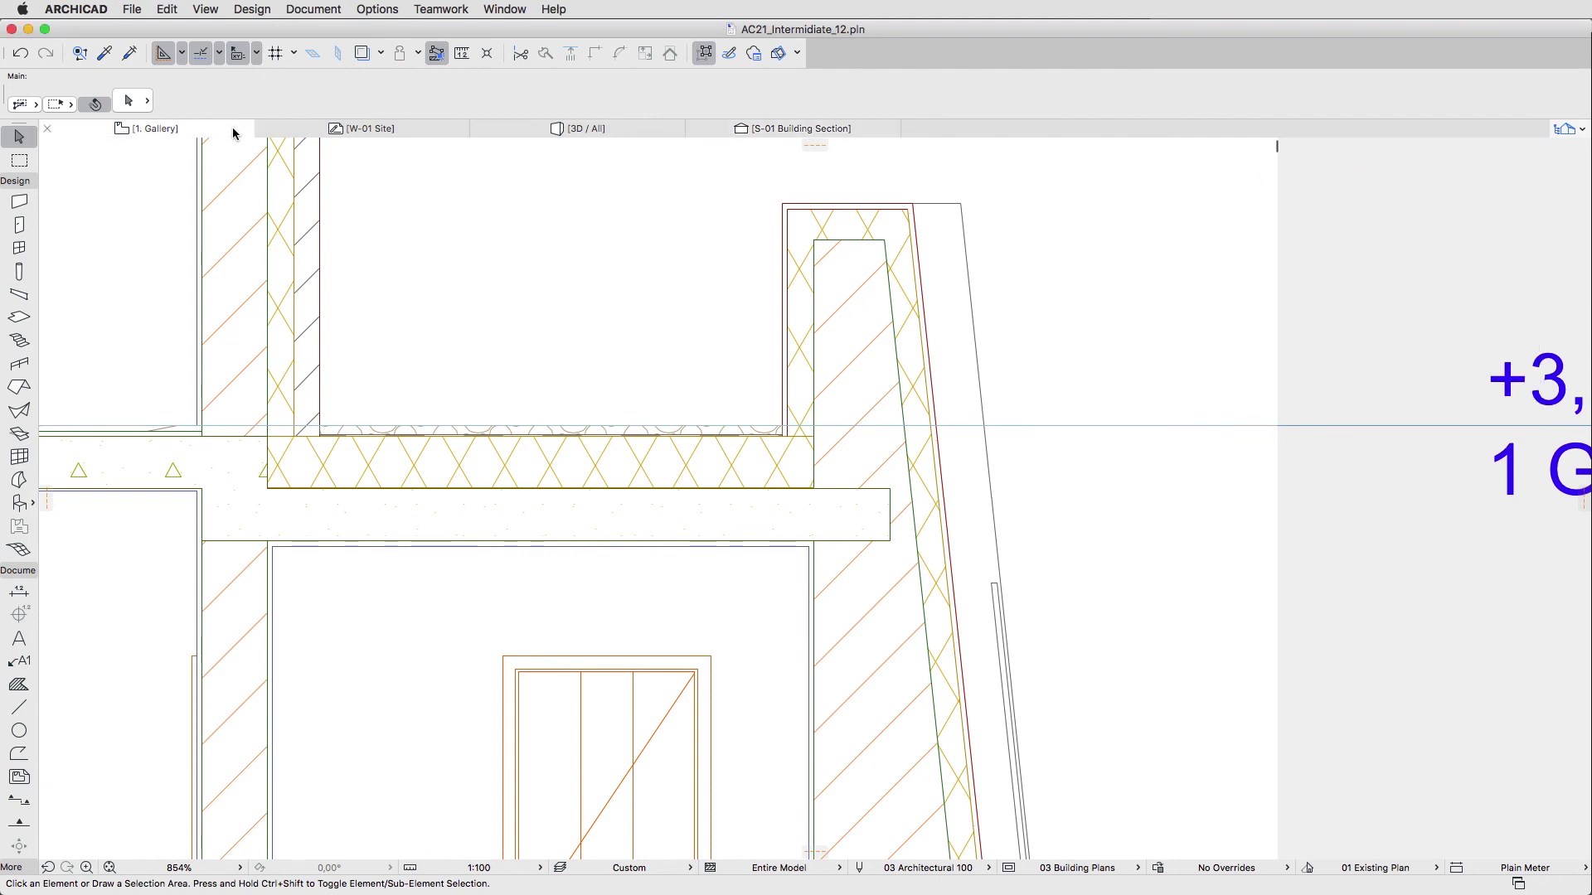
middle_click_drag(249, 156, 248, 327)
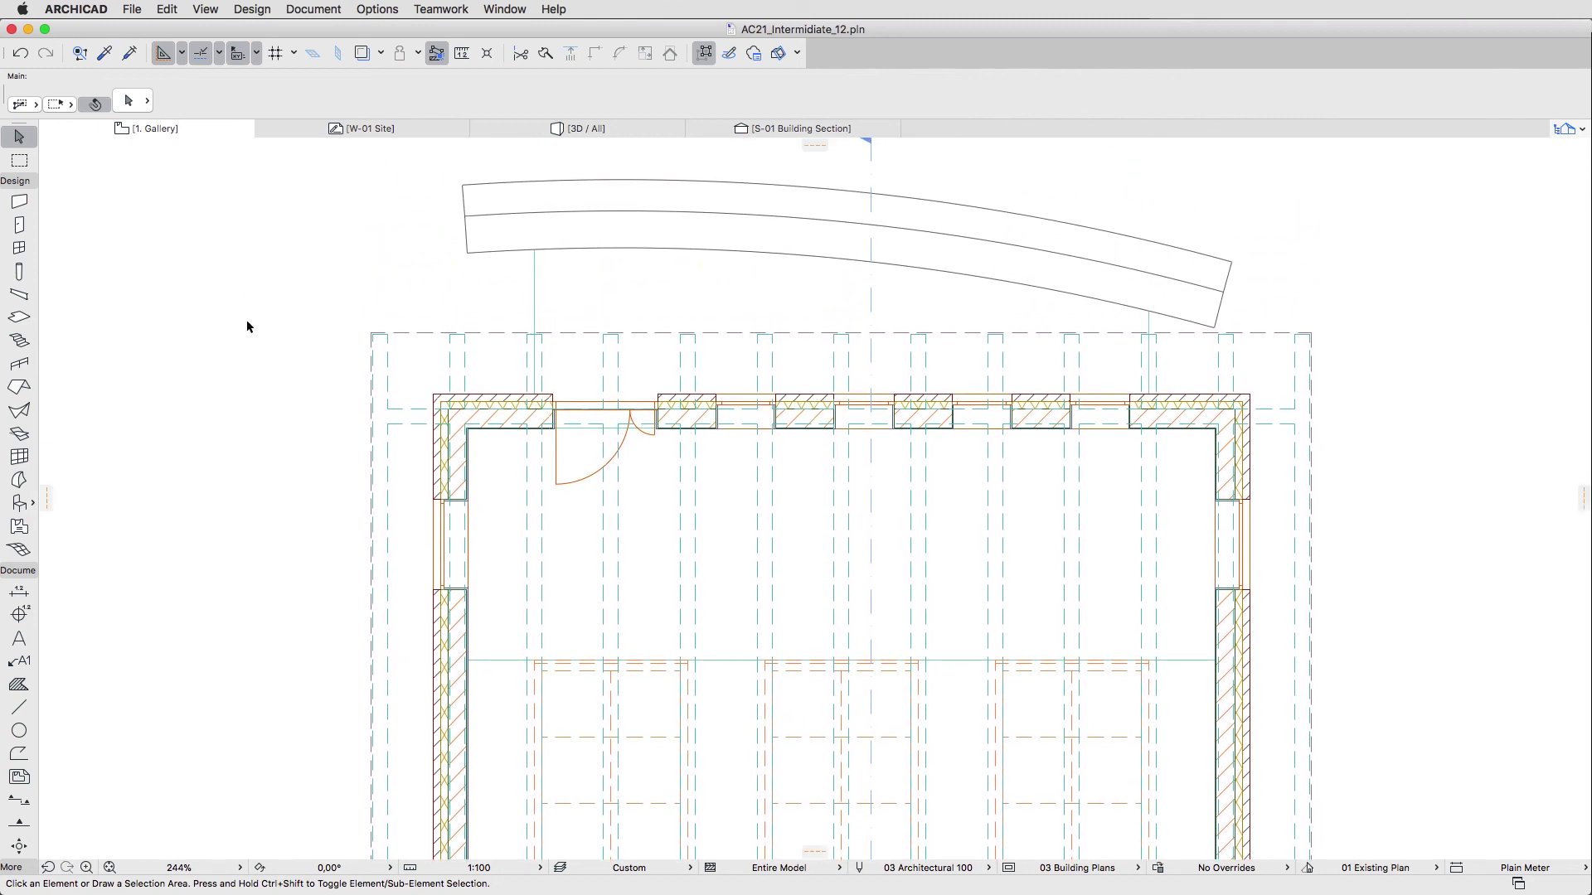
left_click(497, 240)
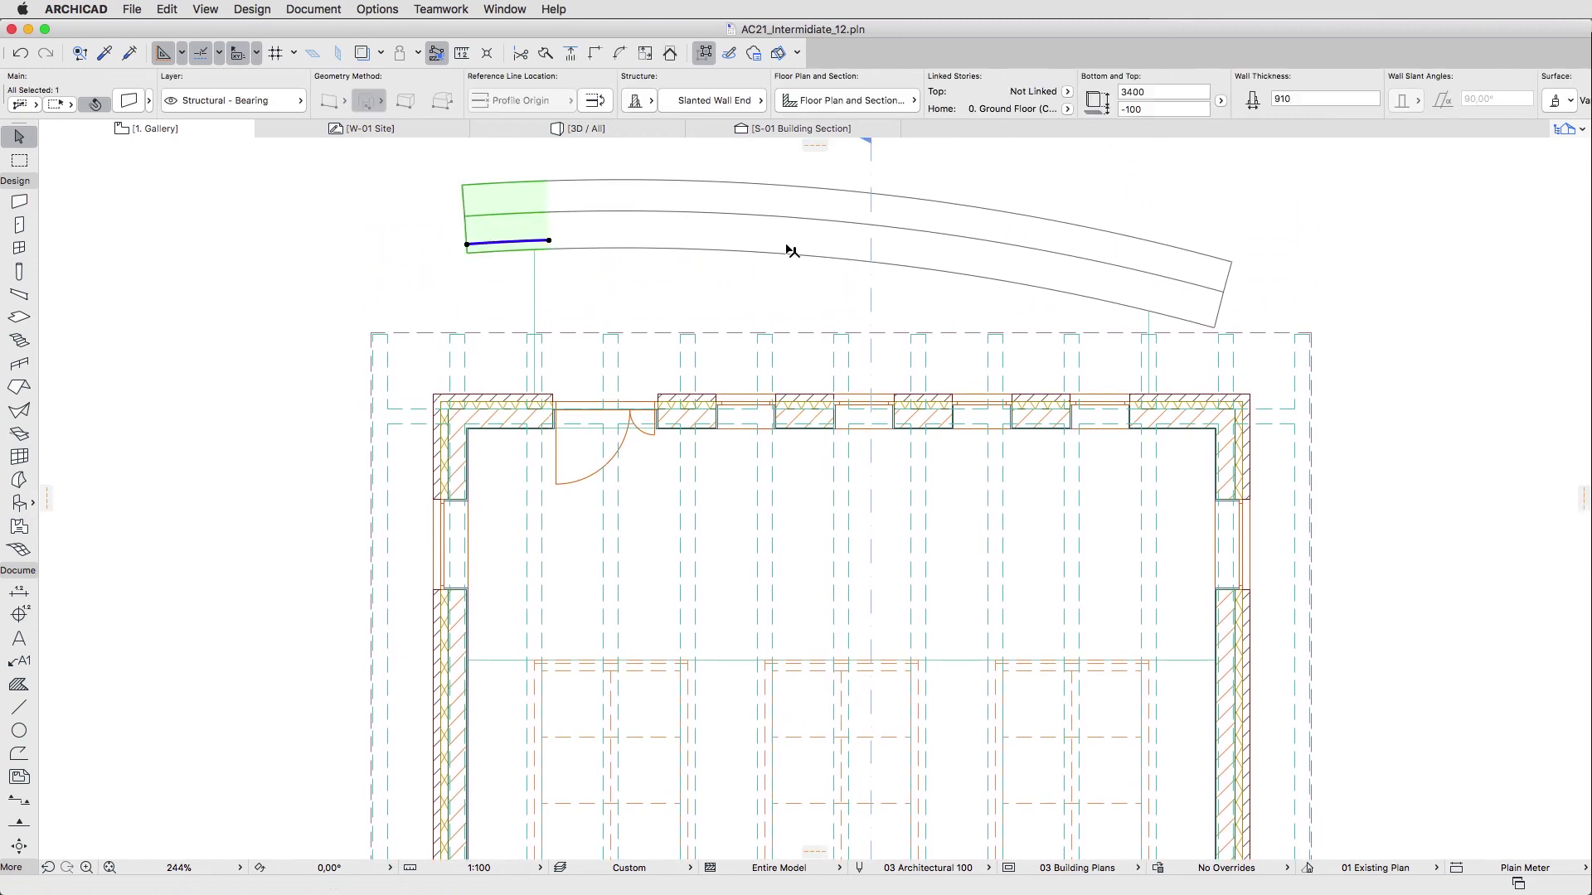
left_click(1206, 286, "shift")
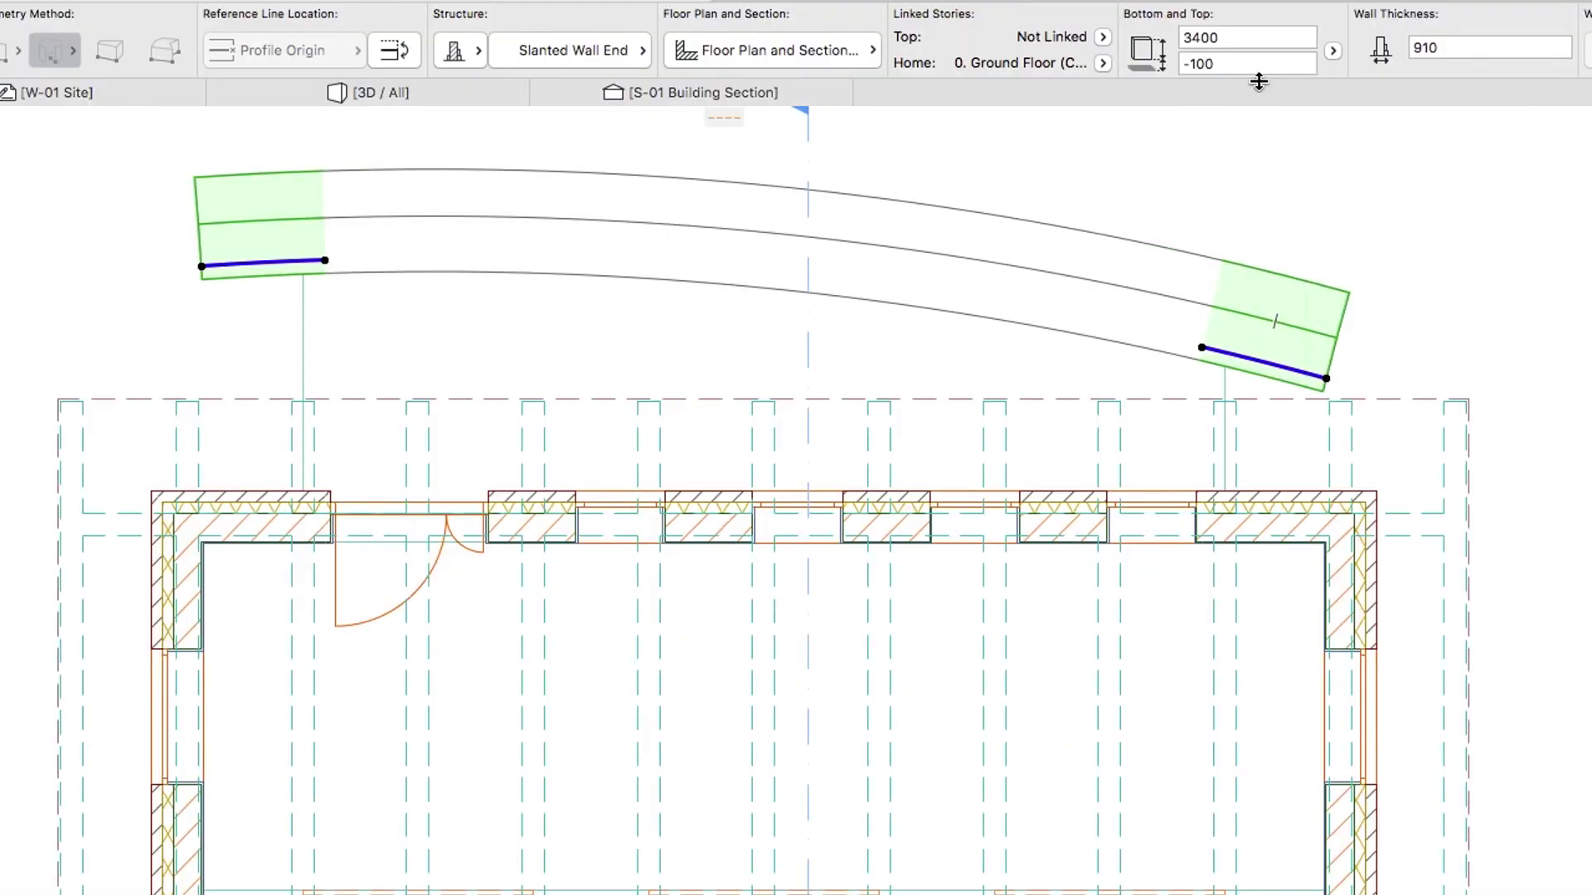
left_click(1239, 37)
type("39")
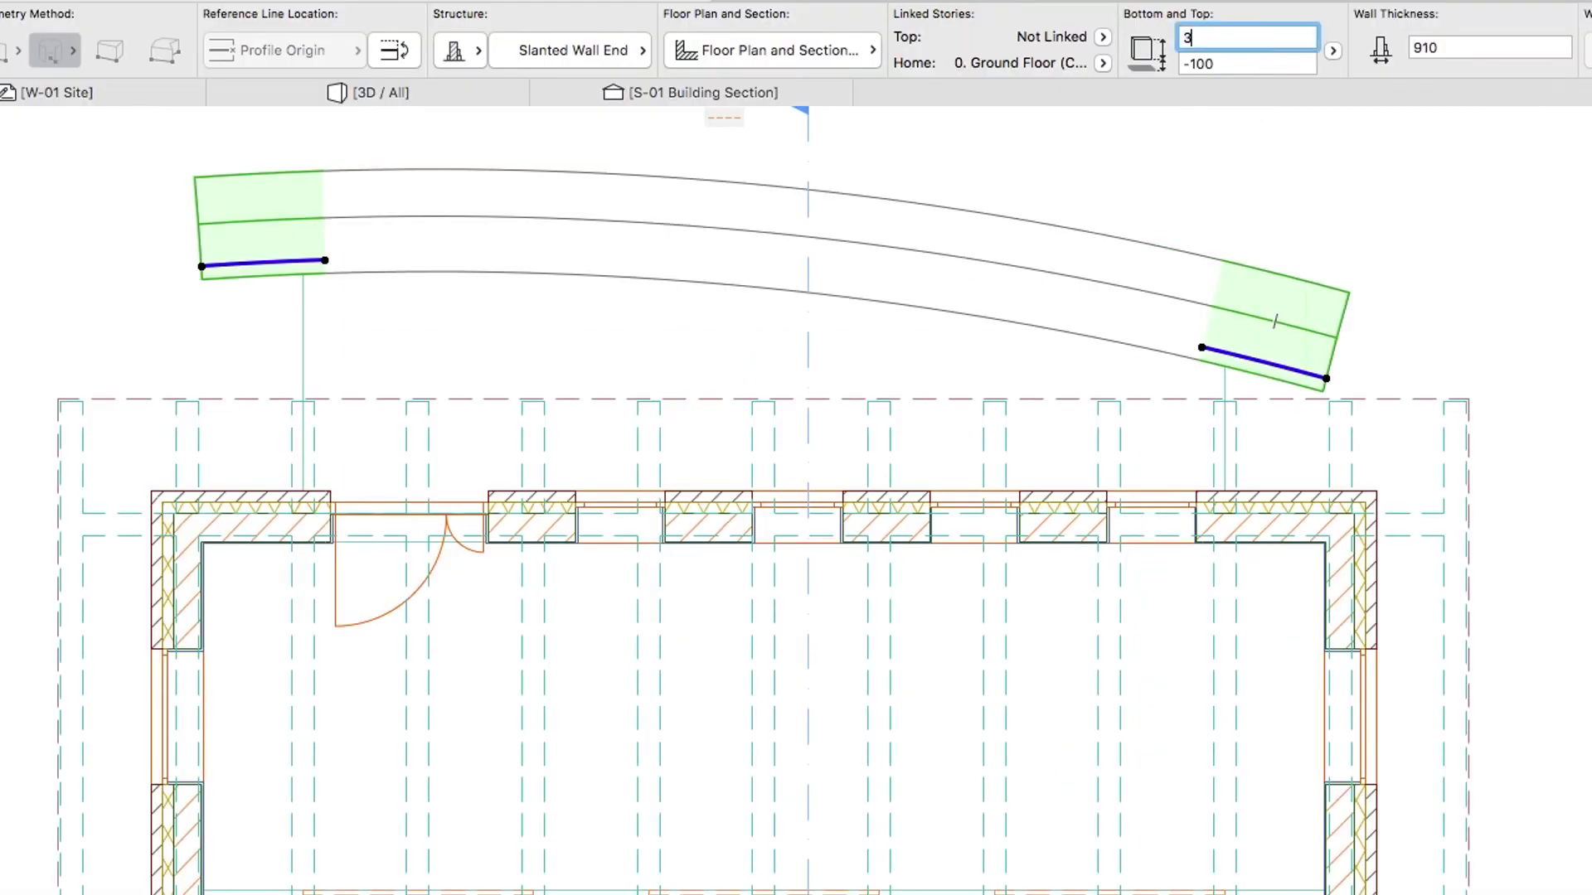
type("50")
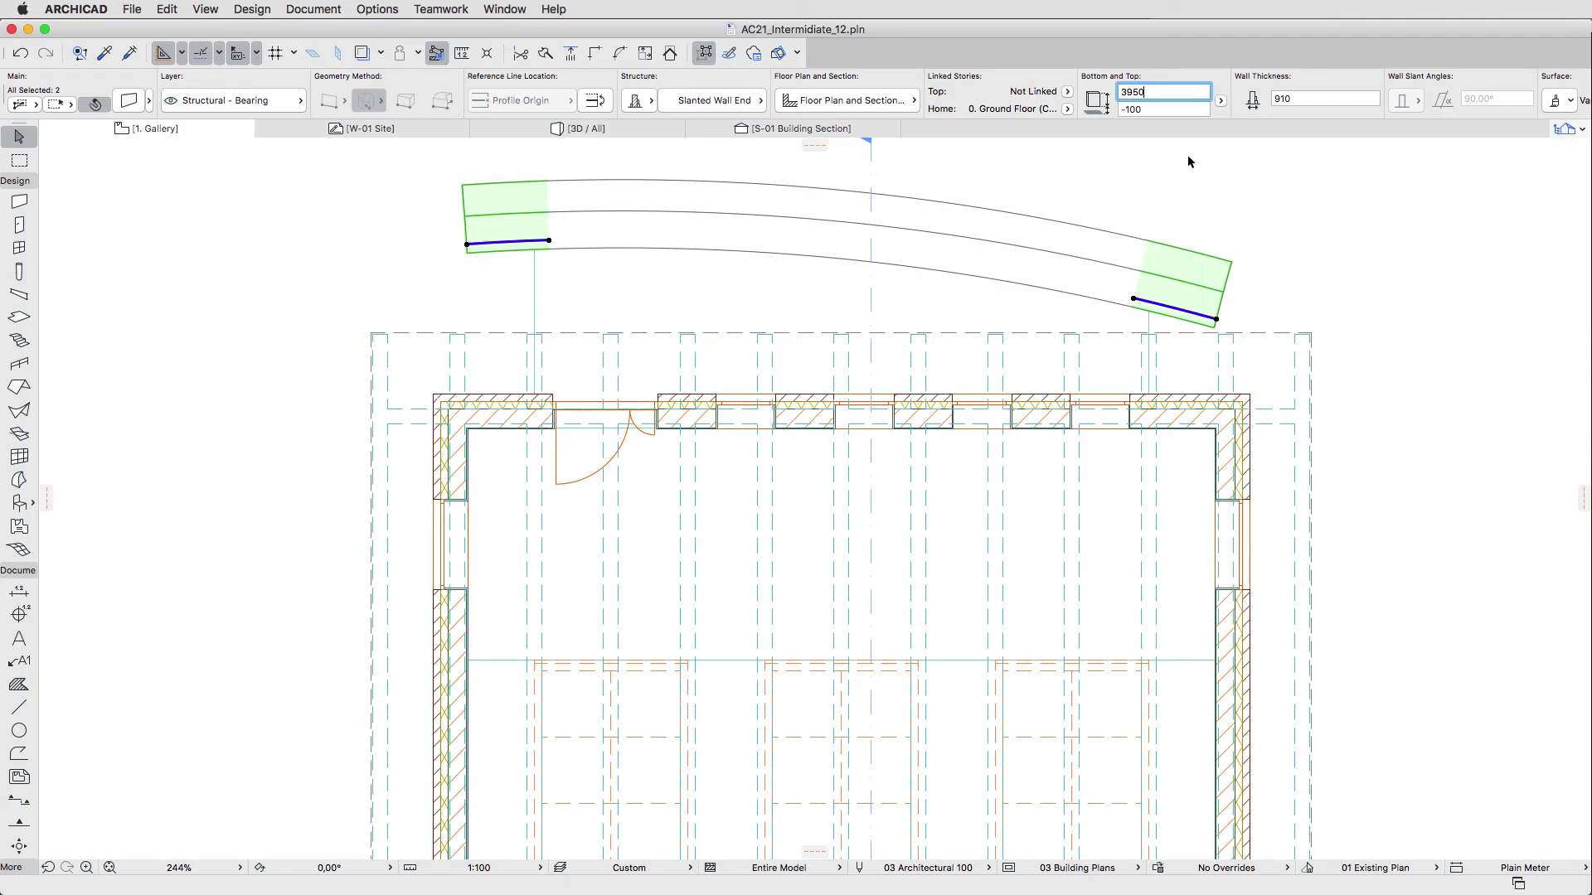
left_click(1190, 162)
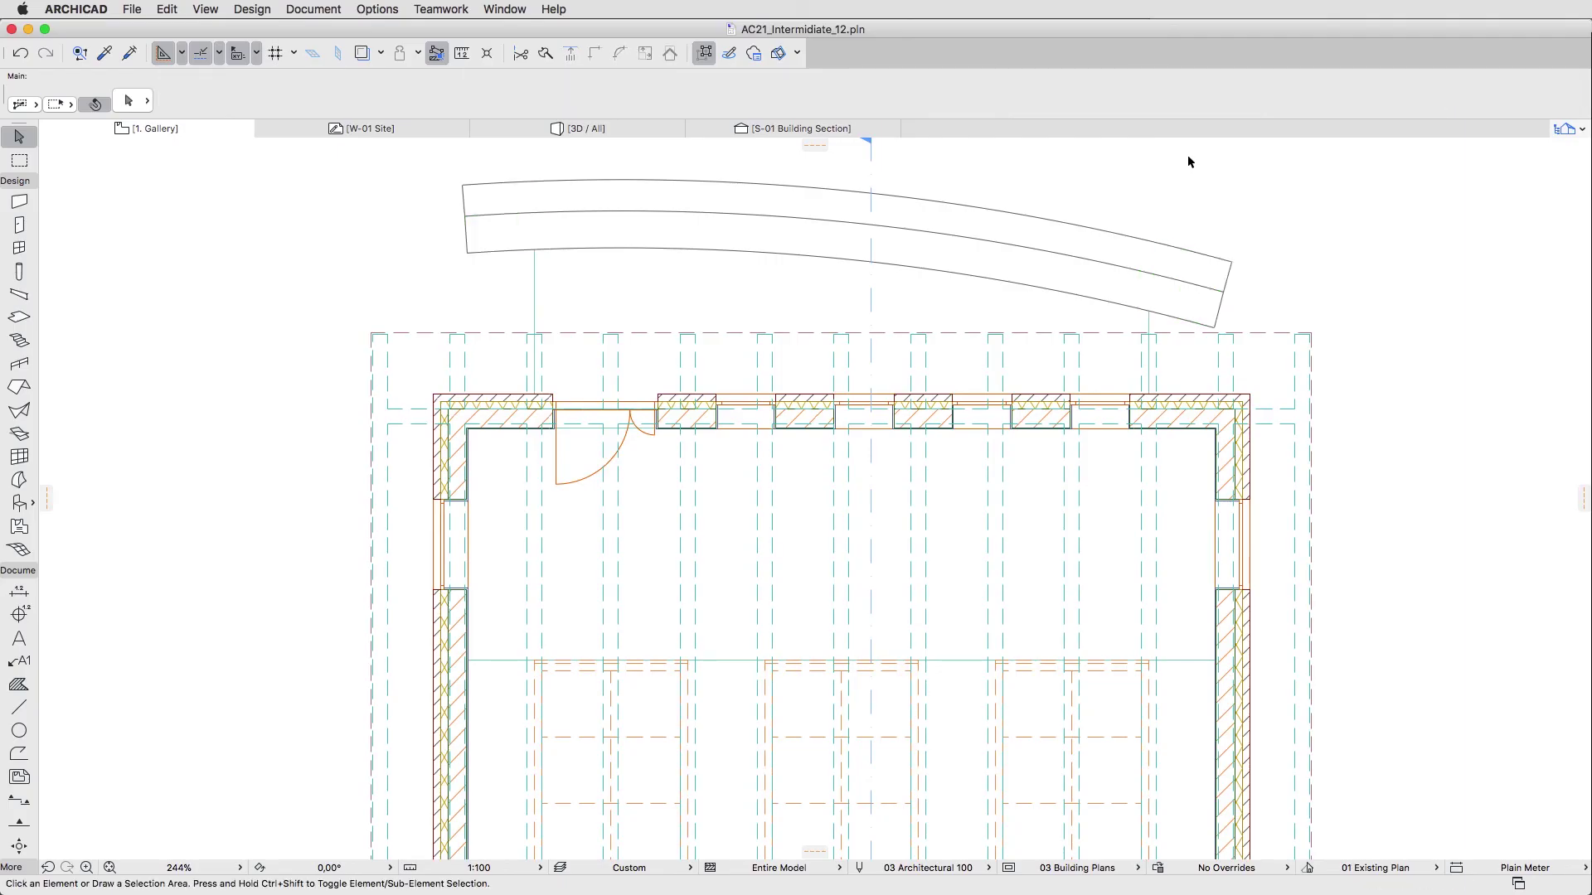